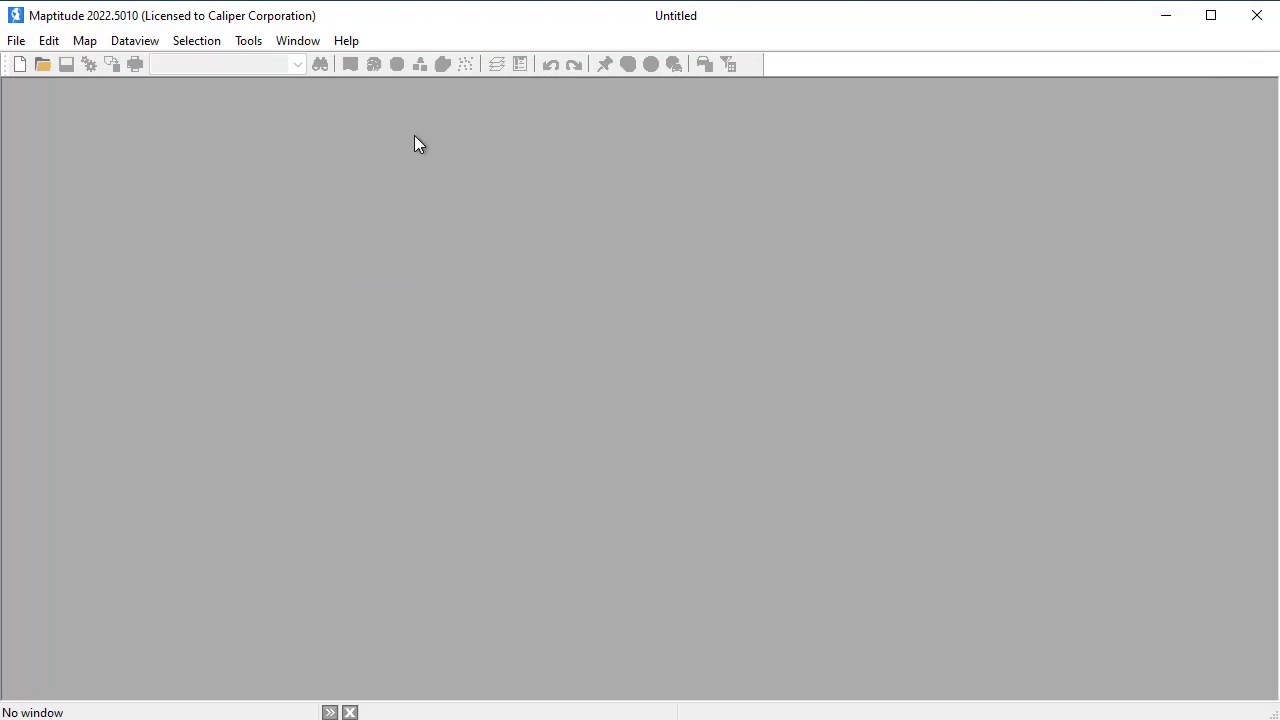
# Map the Customers sheet of Company Data United Kingdom.xlsx as 210 located customer points, imported and without a theme.
pyautogui.click(19, 64)
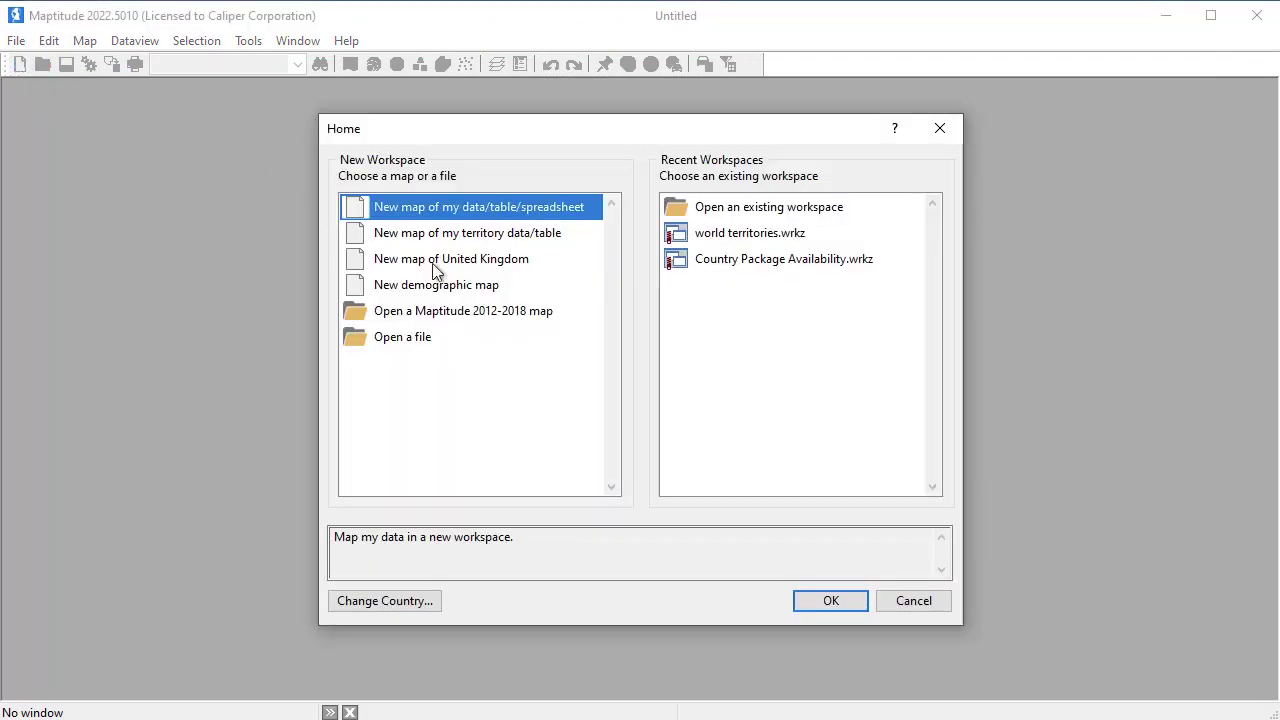
pyautogui.click(819, 606)
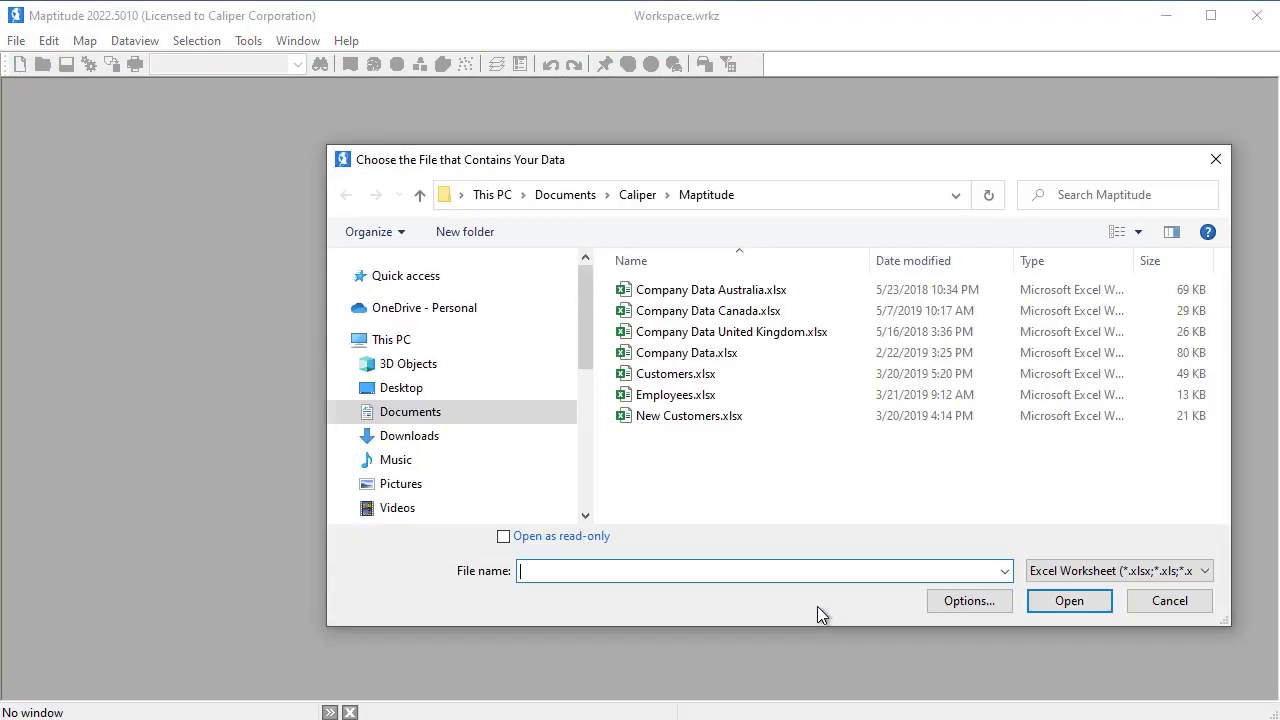
pyautogui.click(729, 333)
pyautogui.click(1062, 603)
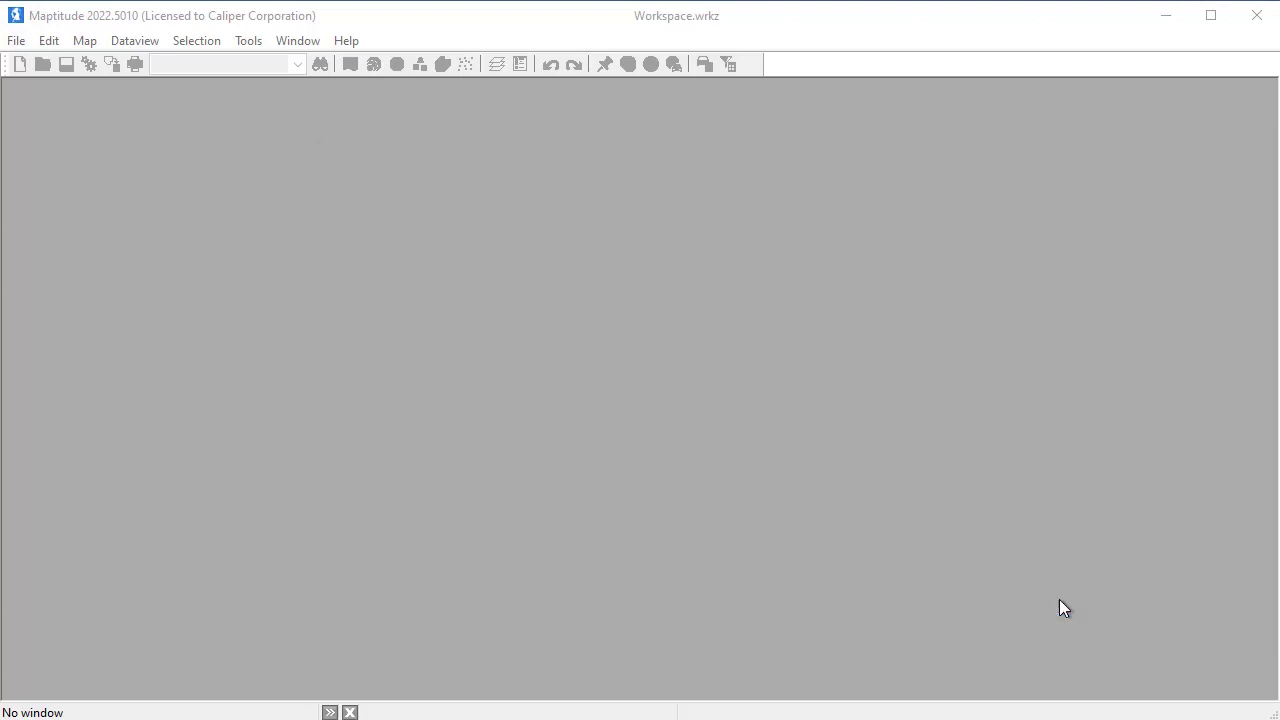
pyautogui.click(732, 491)
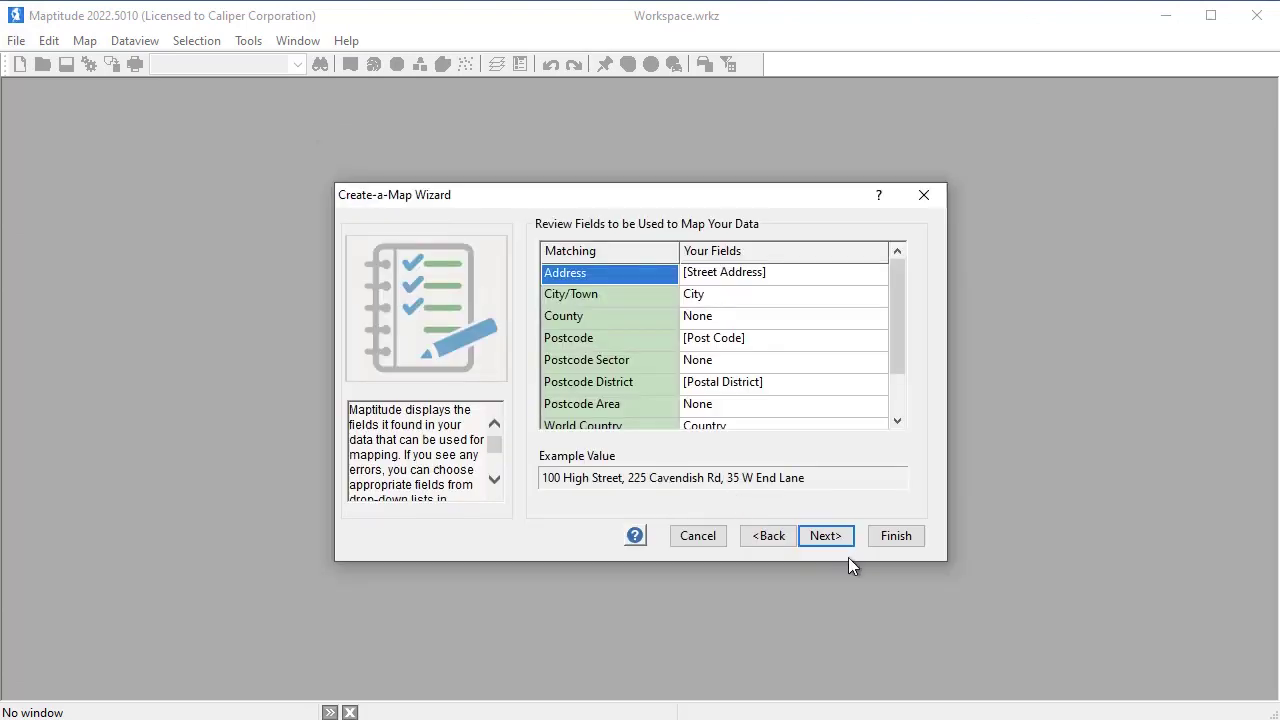
pyautogui.click(826, 536)
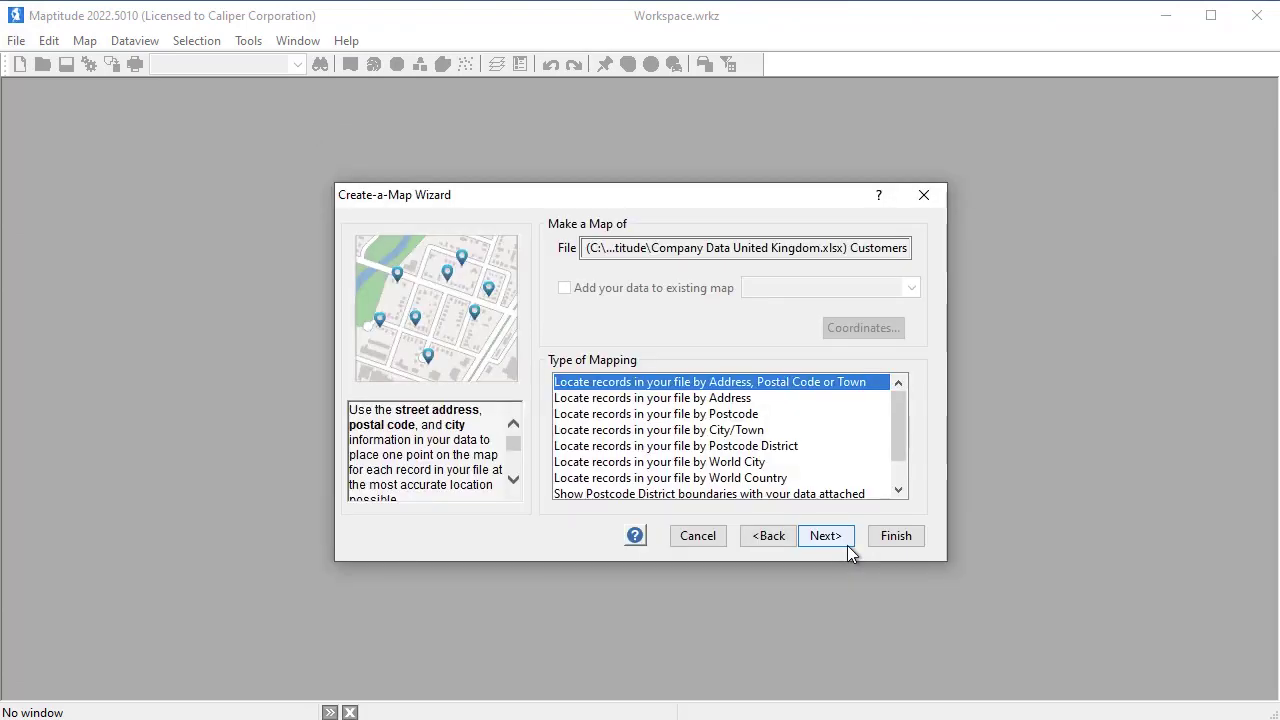
pyautogui.click(841, 537)
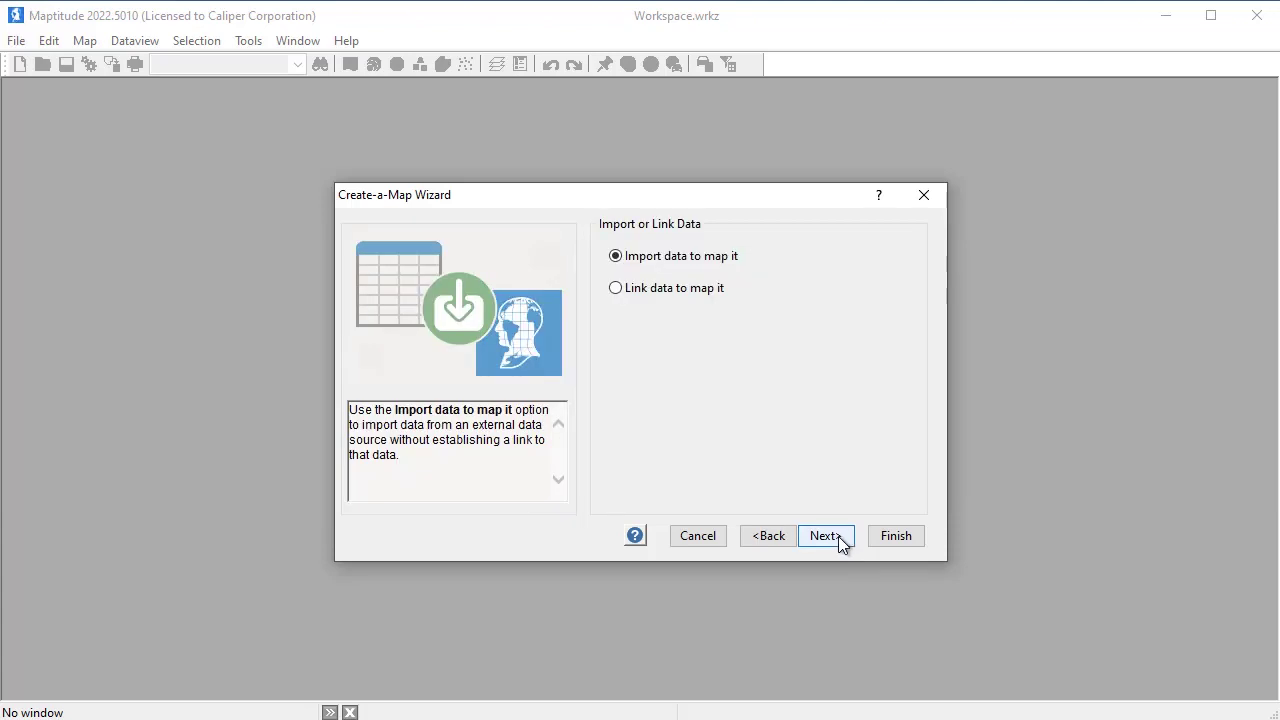
pyautogui.click(838, 536)
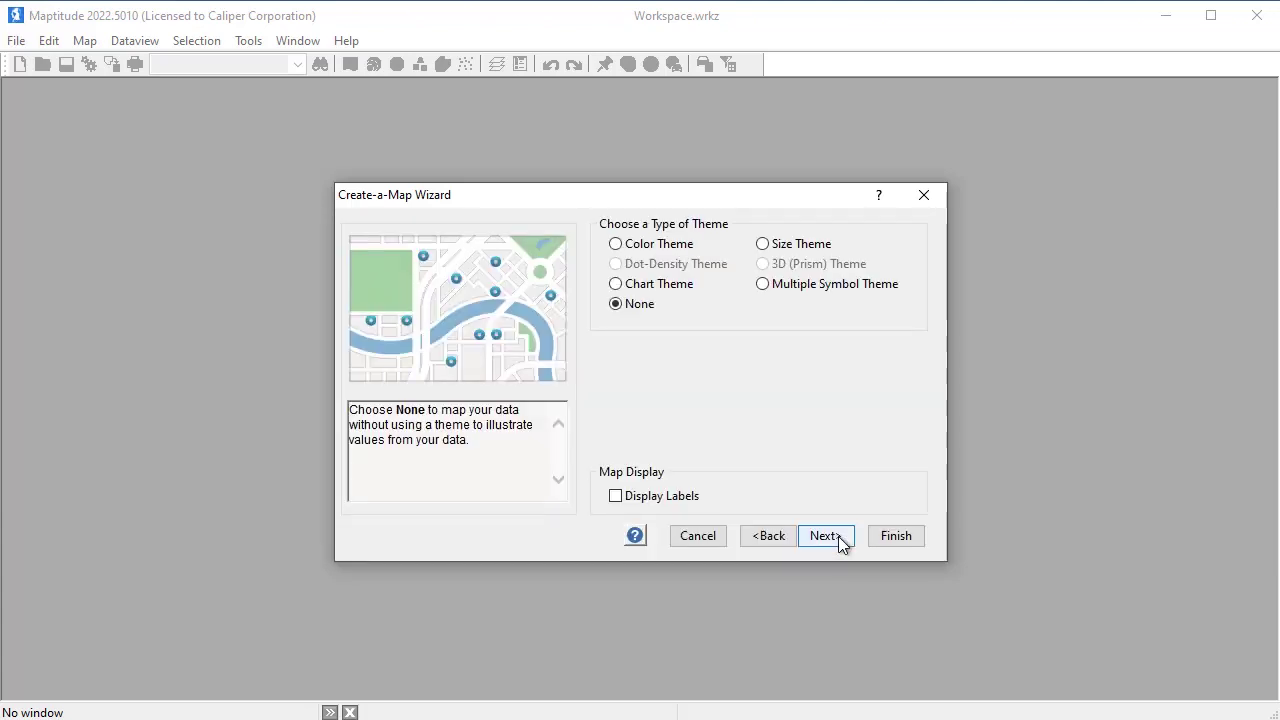
pyautogui.click(837, 536)
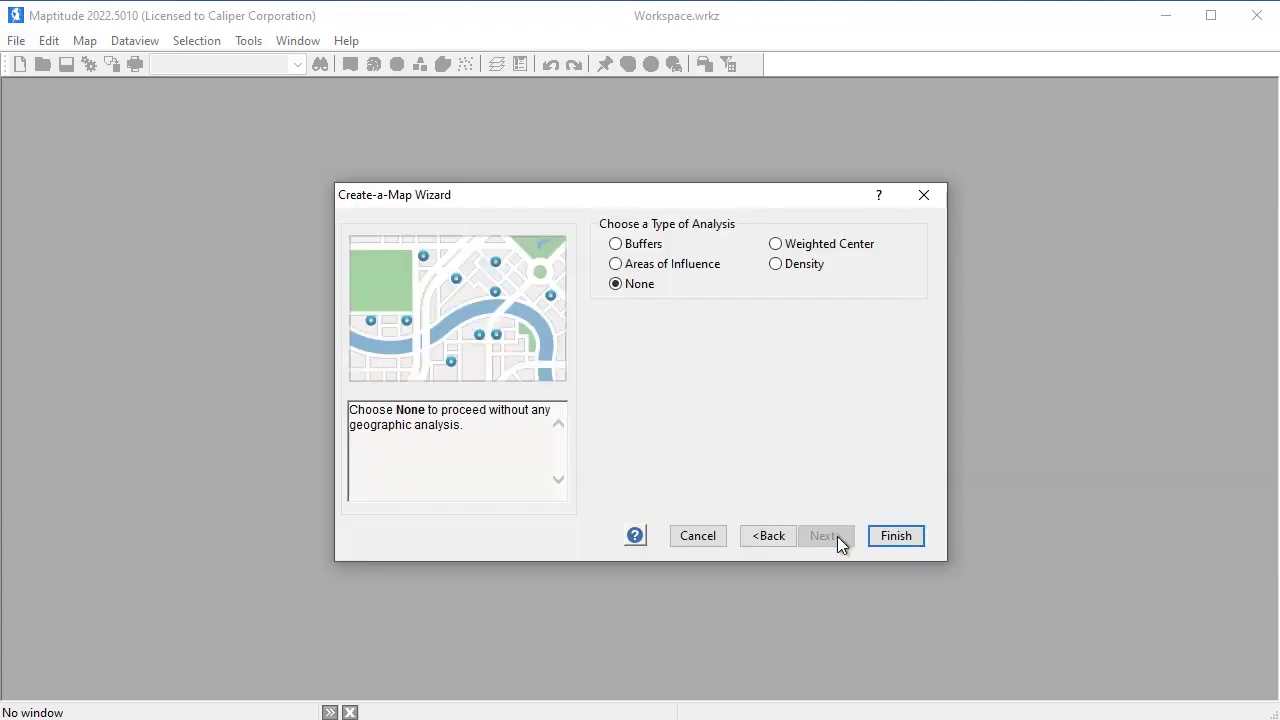
pyautogui.click(897, 538)
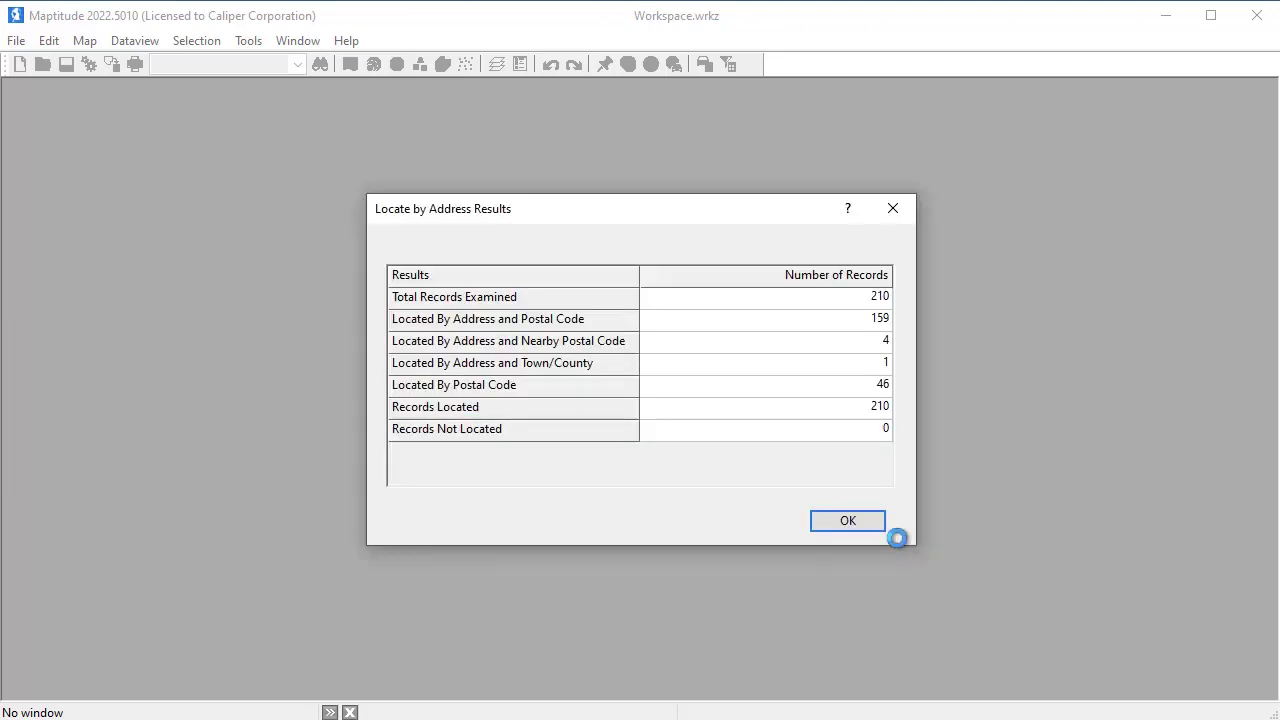
pyautogui.click(846, 523)
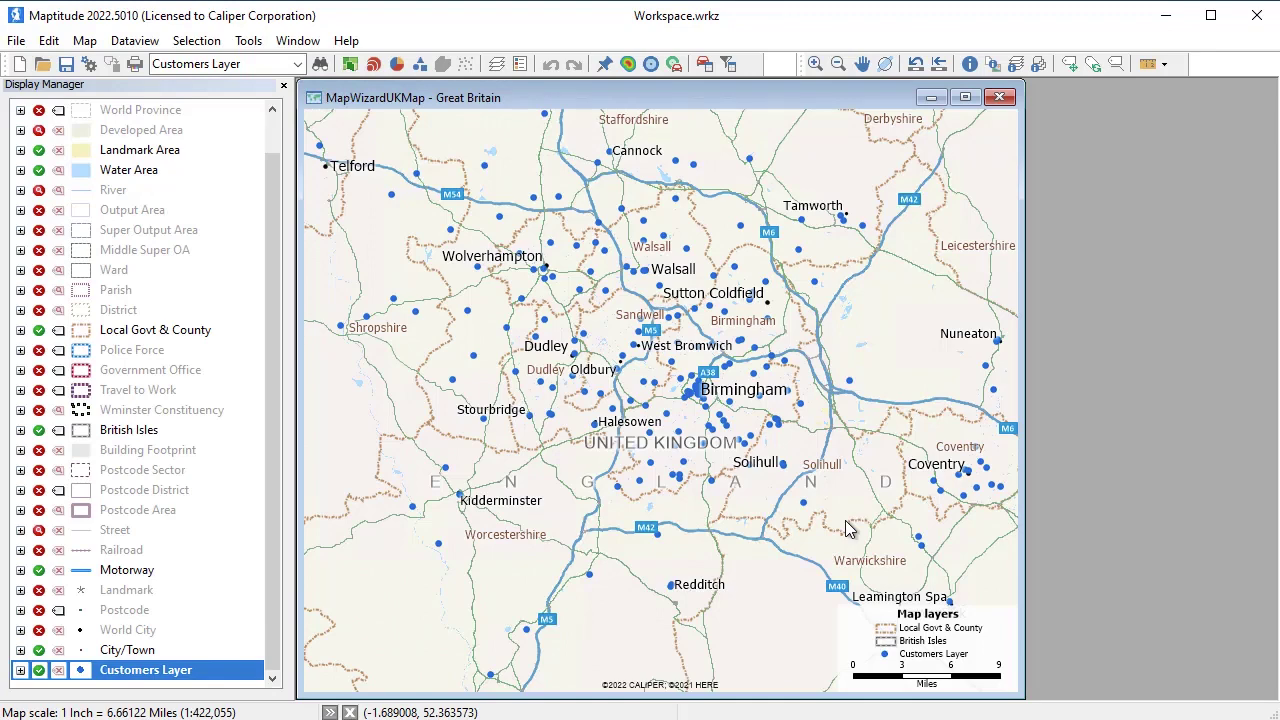
# Add the UK workbook's Customers sheet to the map as imported postcode district boundaries.
pyautogui.click(84, 41)
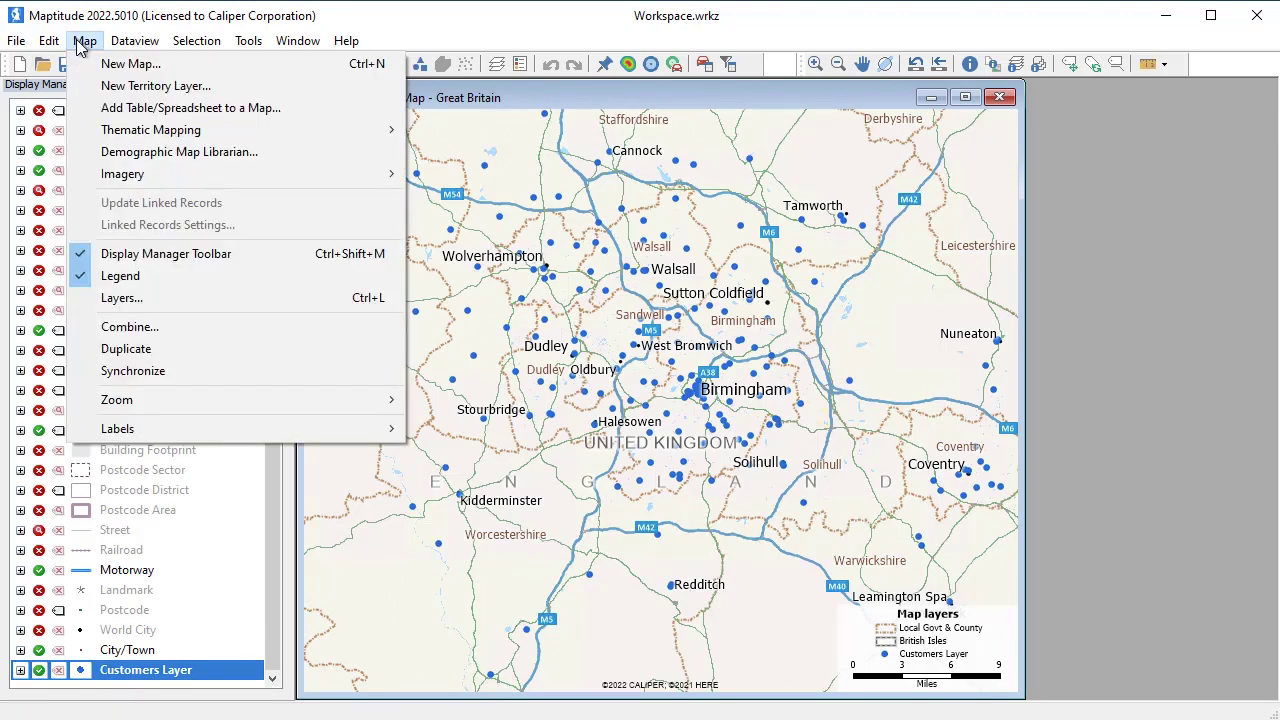
pyautogui.click(170, 107)
pyautogui.click(420, 239)
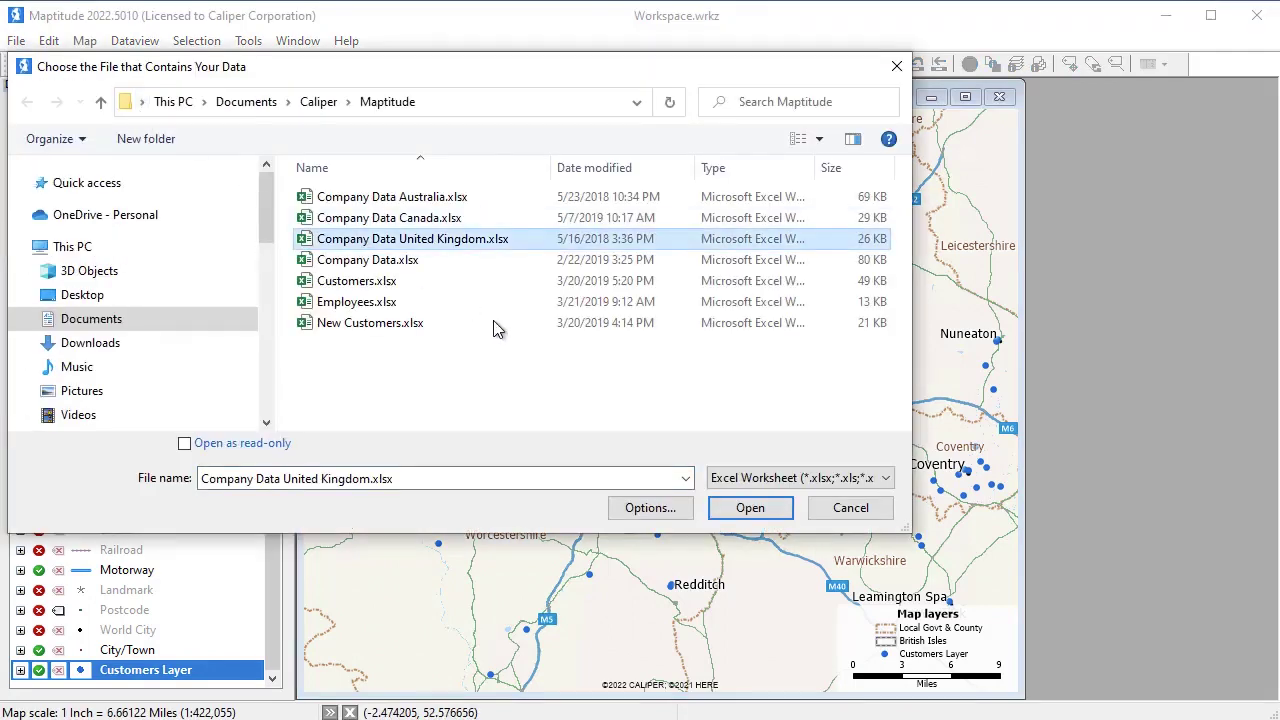
pyautogui.click(774, 517)
pyautogui.click(736, 488)
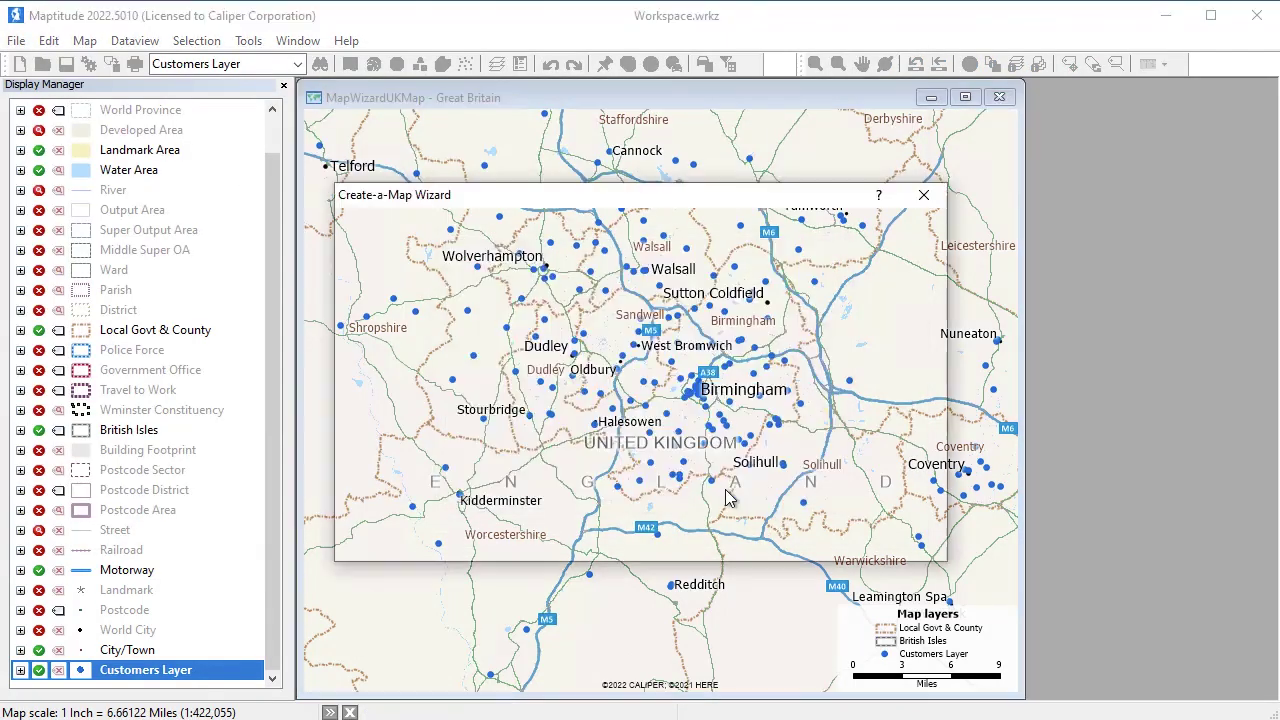
pyautogui.click(822, 536)
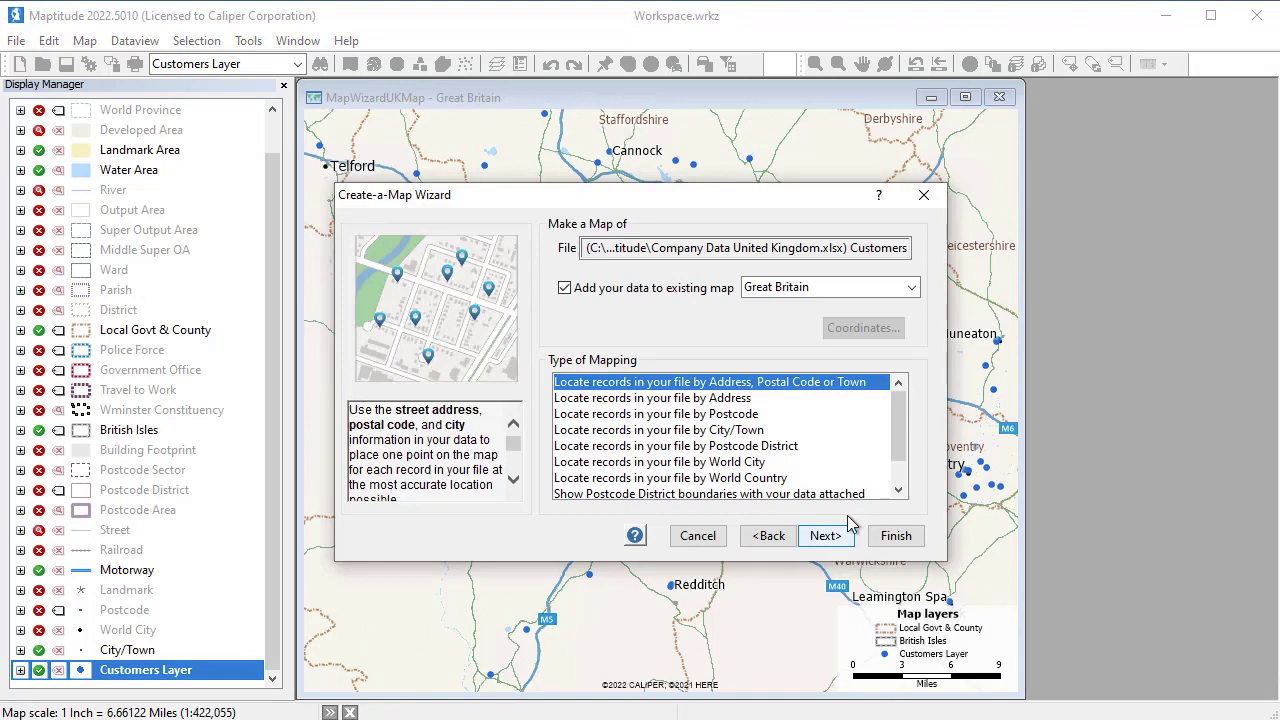
pyautogui.scroll(-1, 820, 470)
pyautogui.click(810, 464)
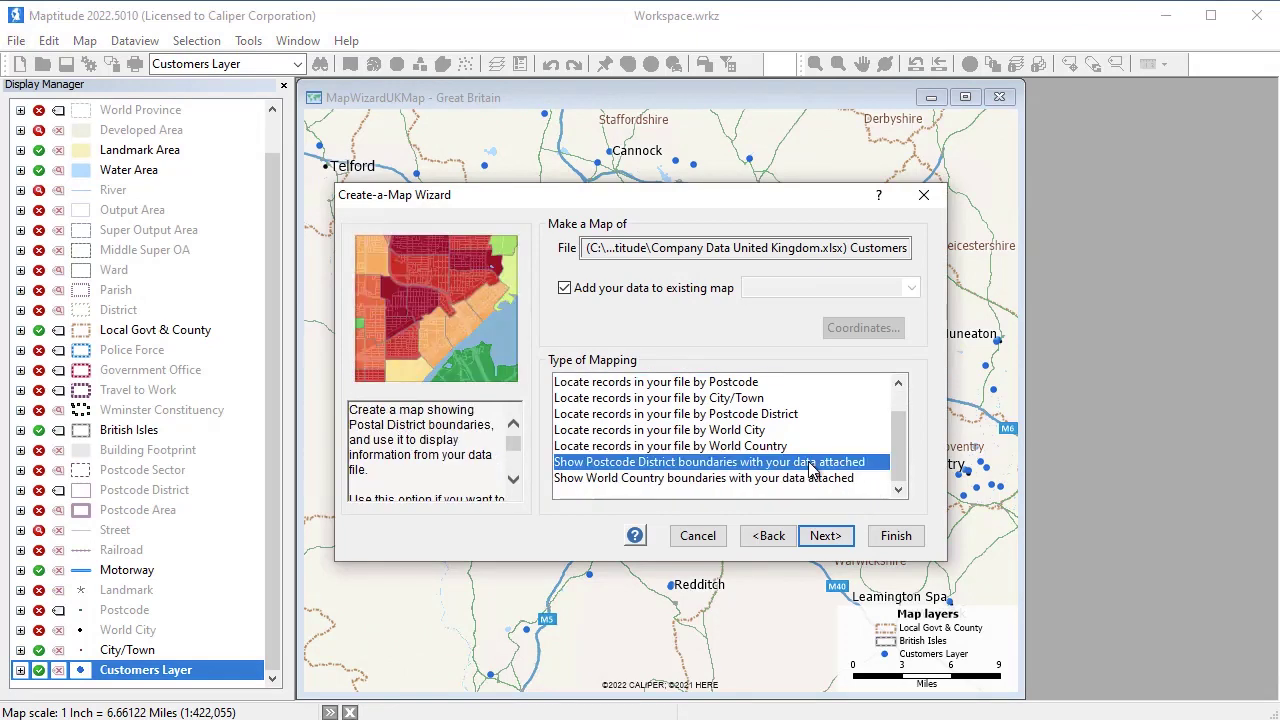
pyautogui.click(838, 537)
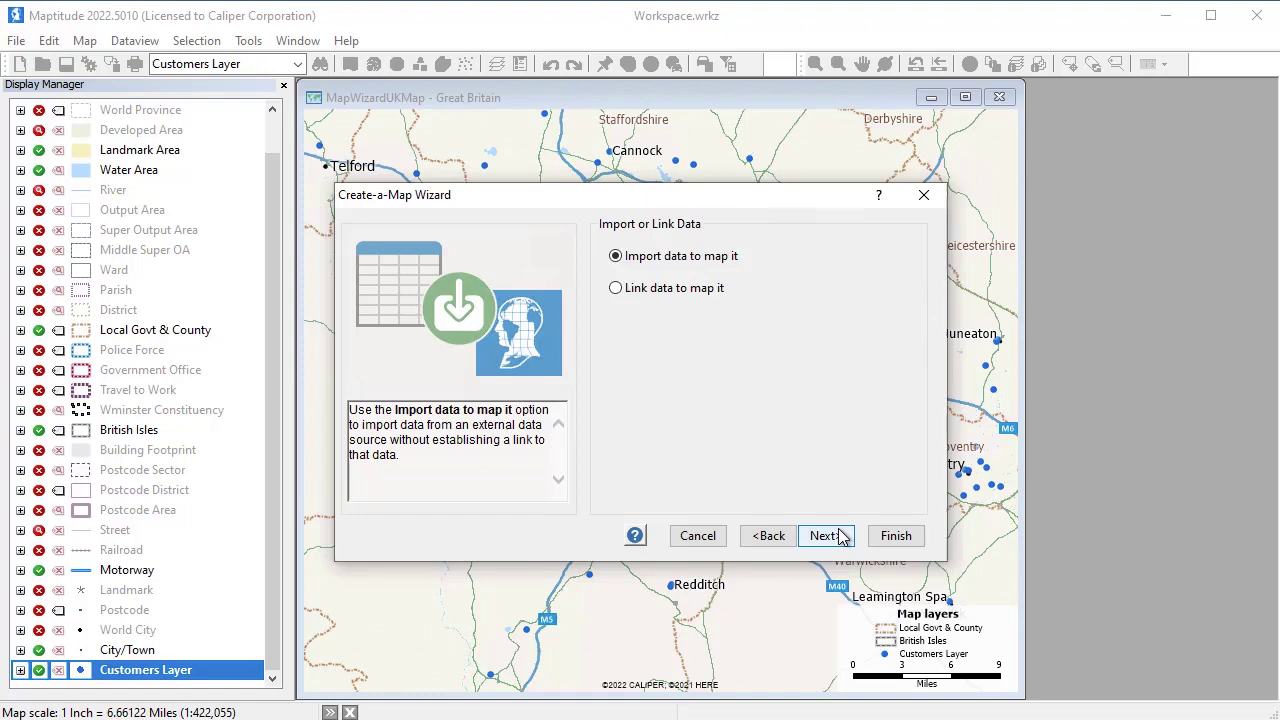
pyautogui.click(839, 536)
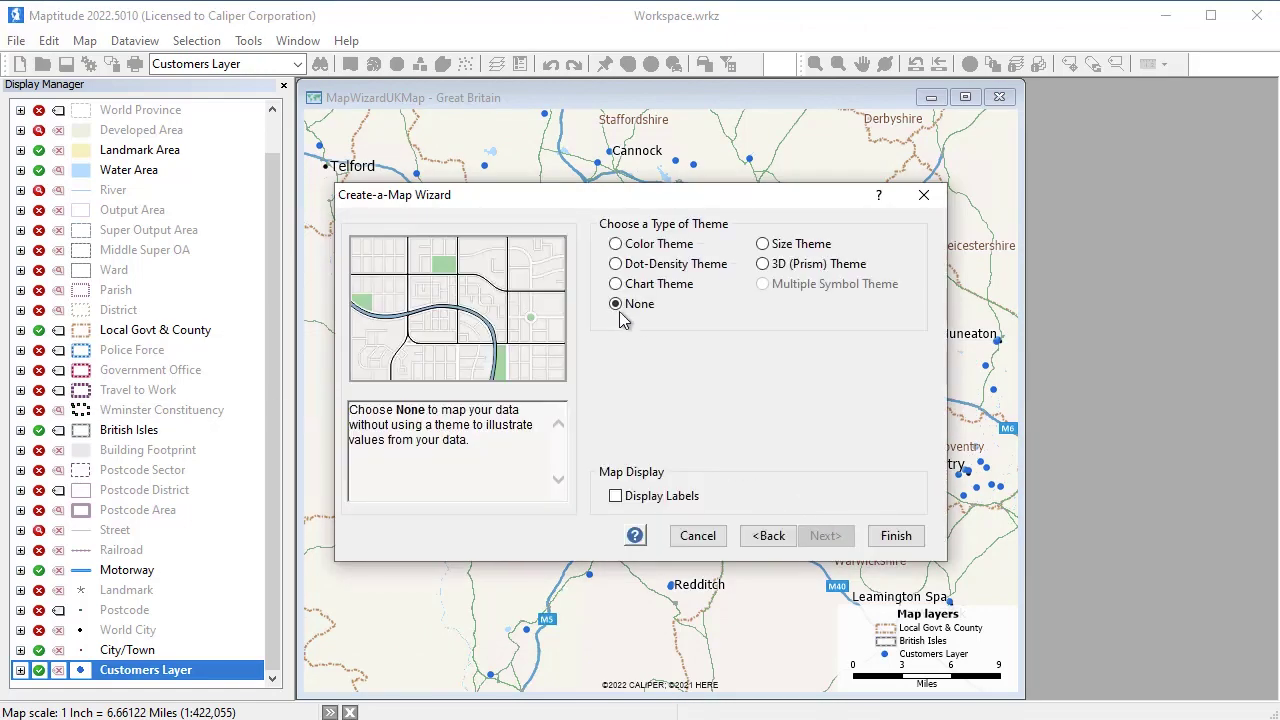
# Shade the postcode districts with a color theme based on Sales(£).
pyautogui.click(615, 245)
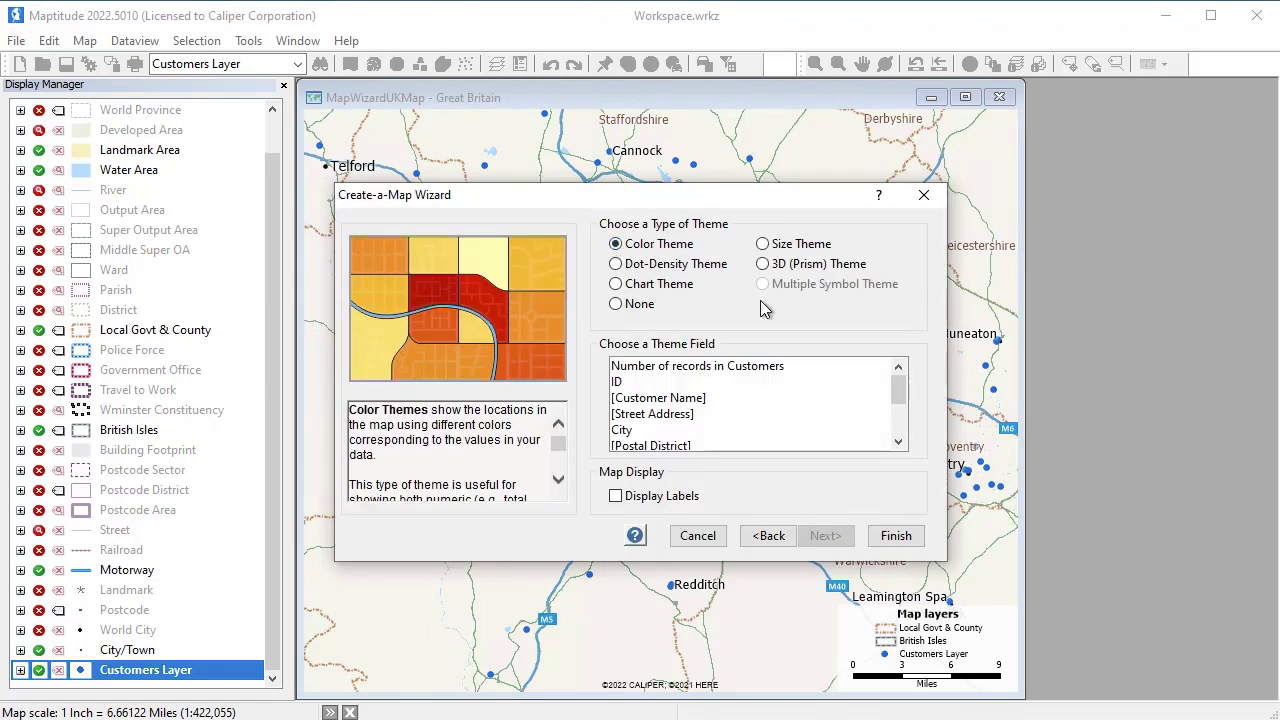
pyautogui.click(898, 425)
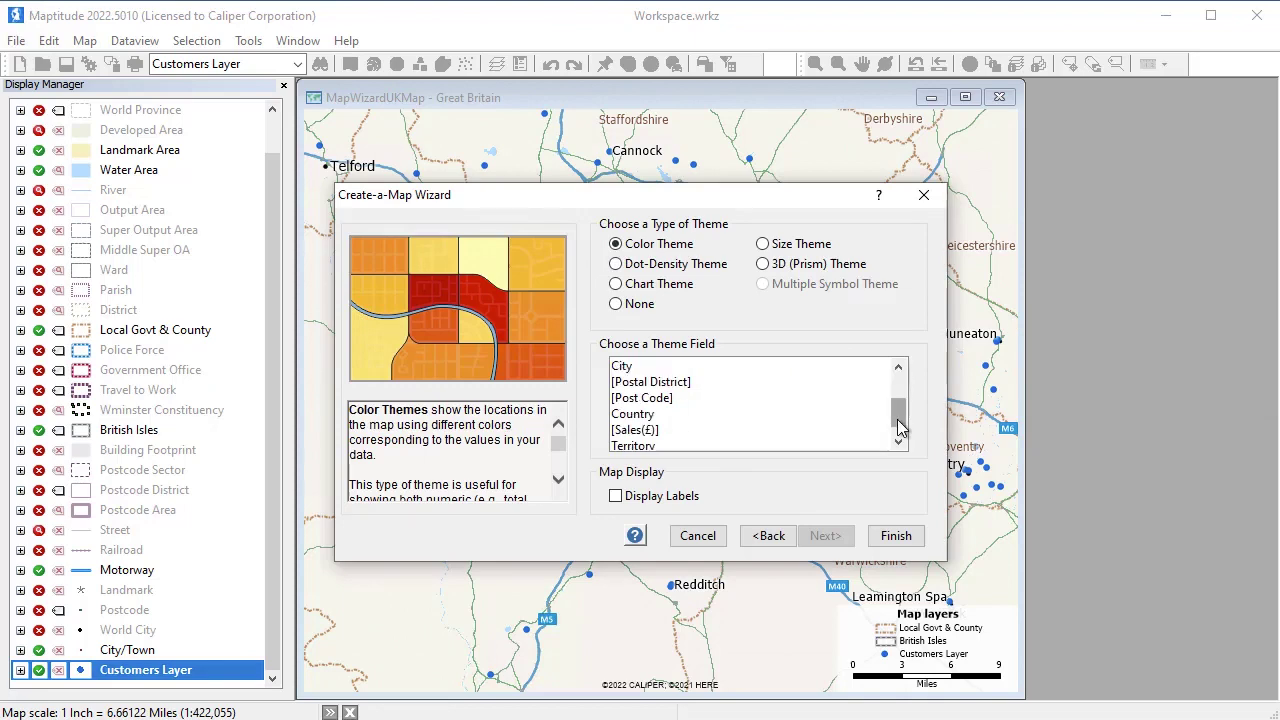
pyautogui.click(769, 431)
pyautogui.click(896, 536)
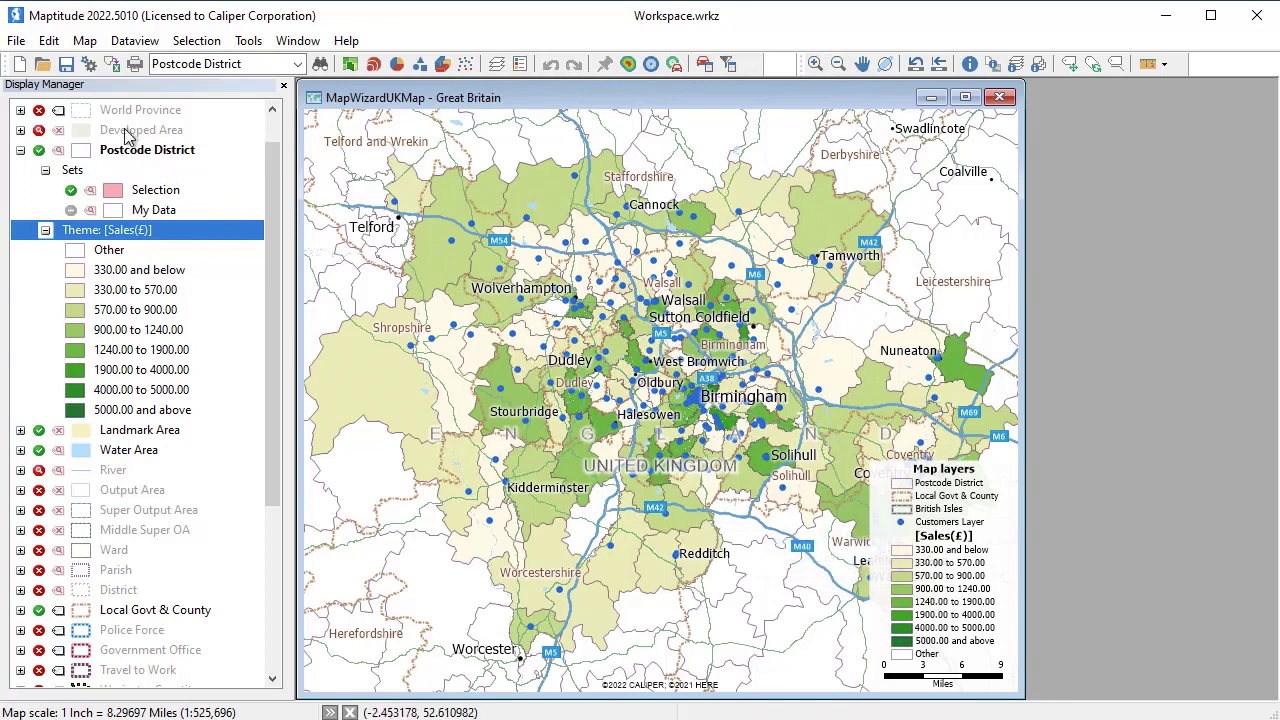
# Map the UK workbook's Office sheet by address, without a theme, labelled with office names.
pyautogui.click(84, 40)
pyautogui.click(115, 108)
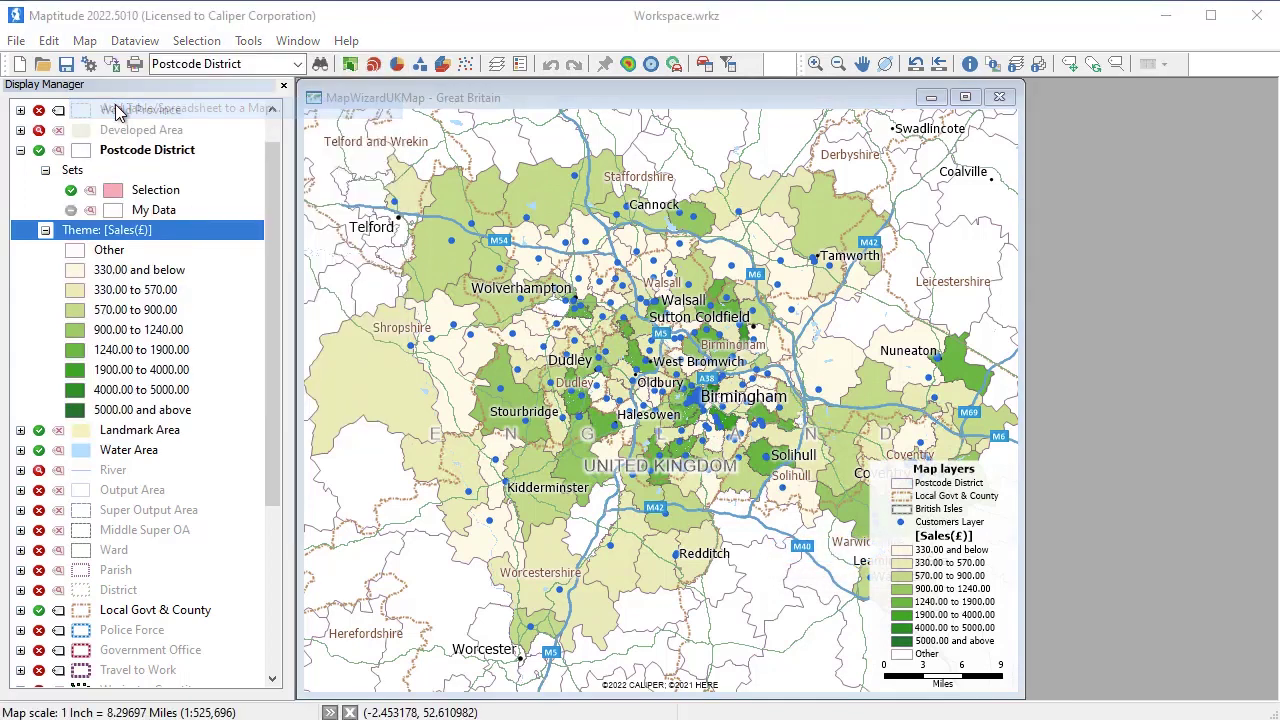
pyautogui.click(388, 240)
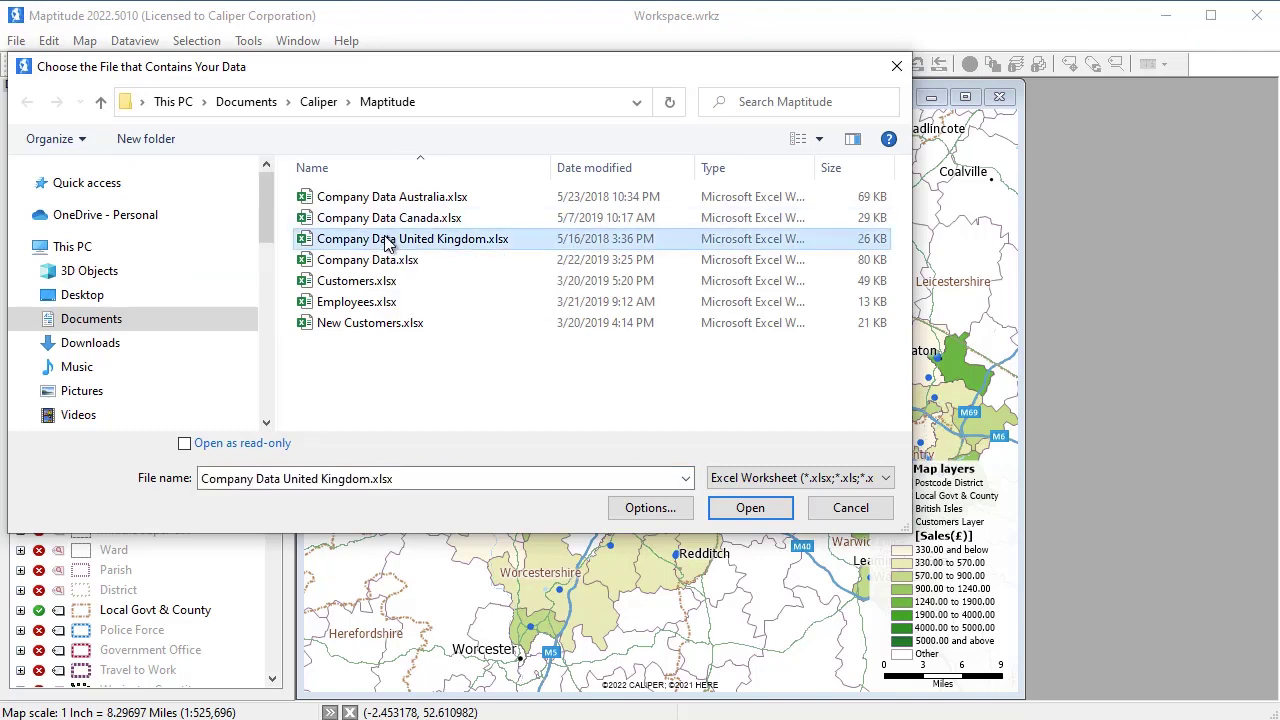
pyautogui.click(751, 508)
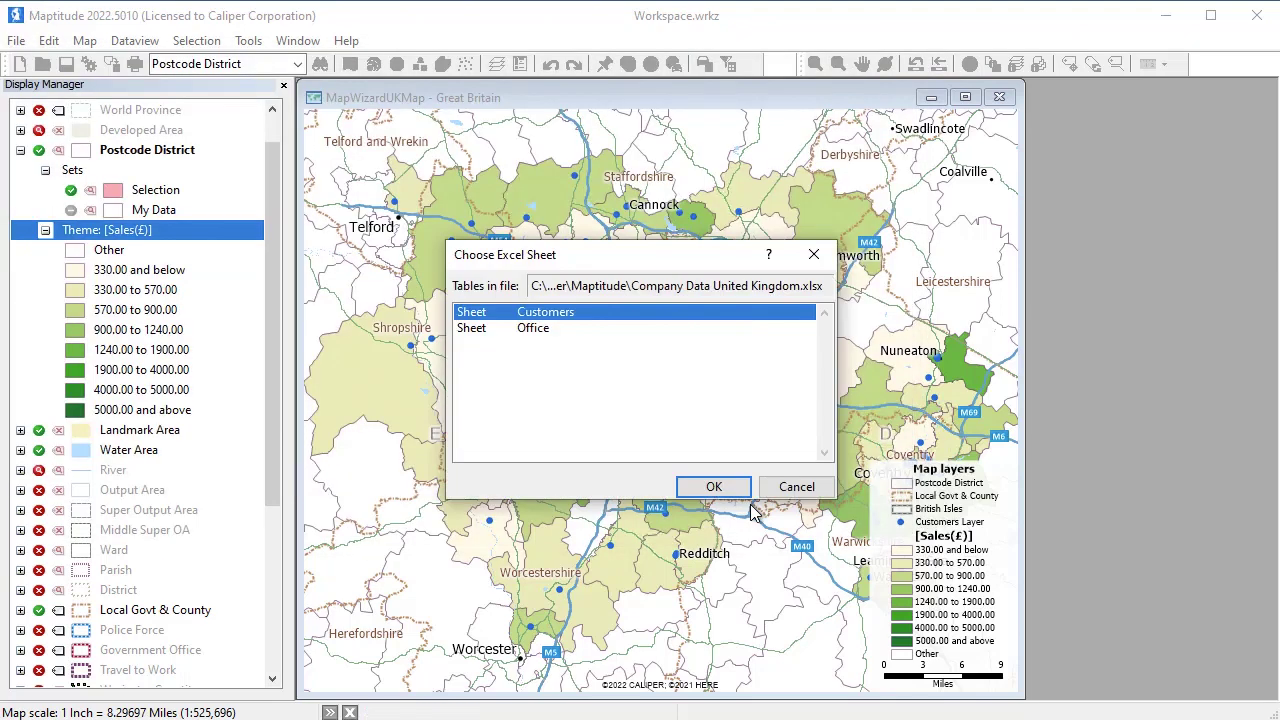
pyautogui.click(563, 328)
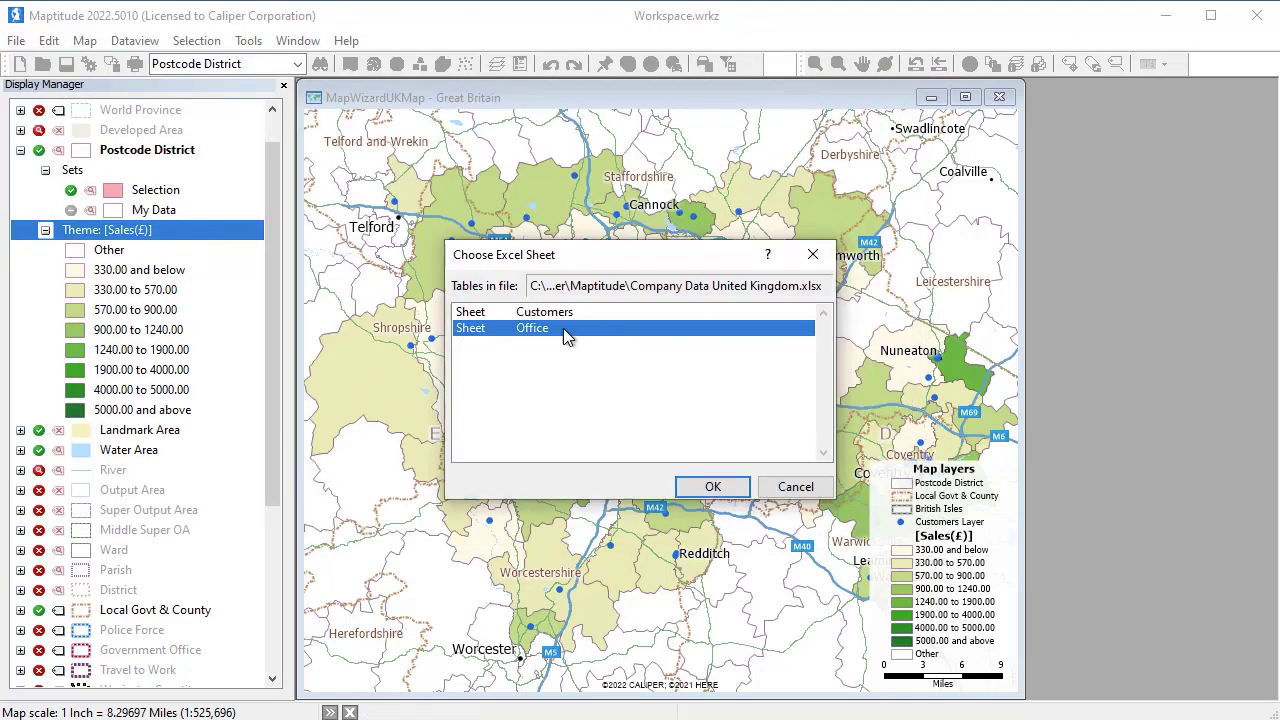
pyautogui.click(712, 487)
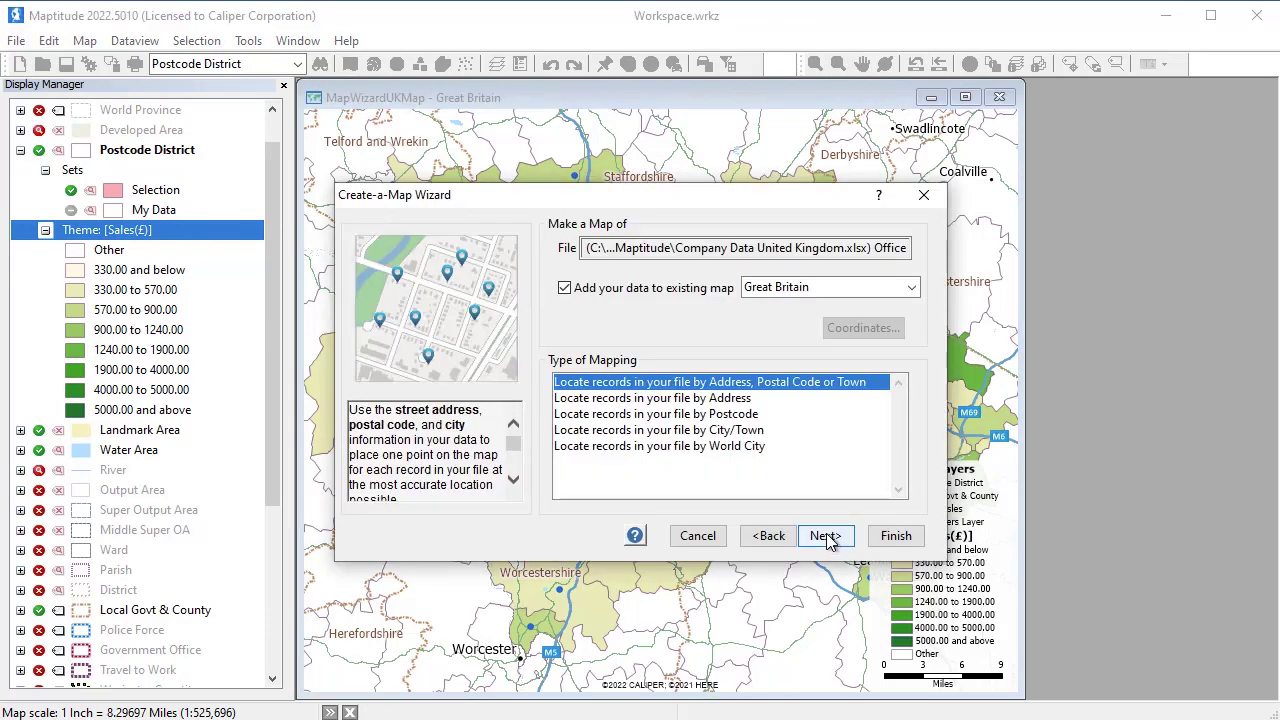
pyautogui.click(826, 536)
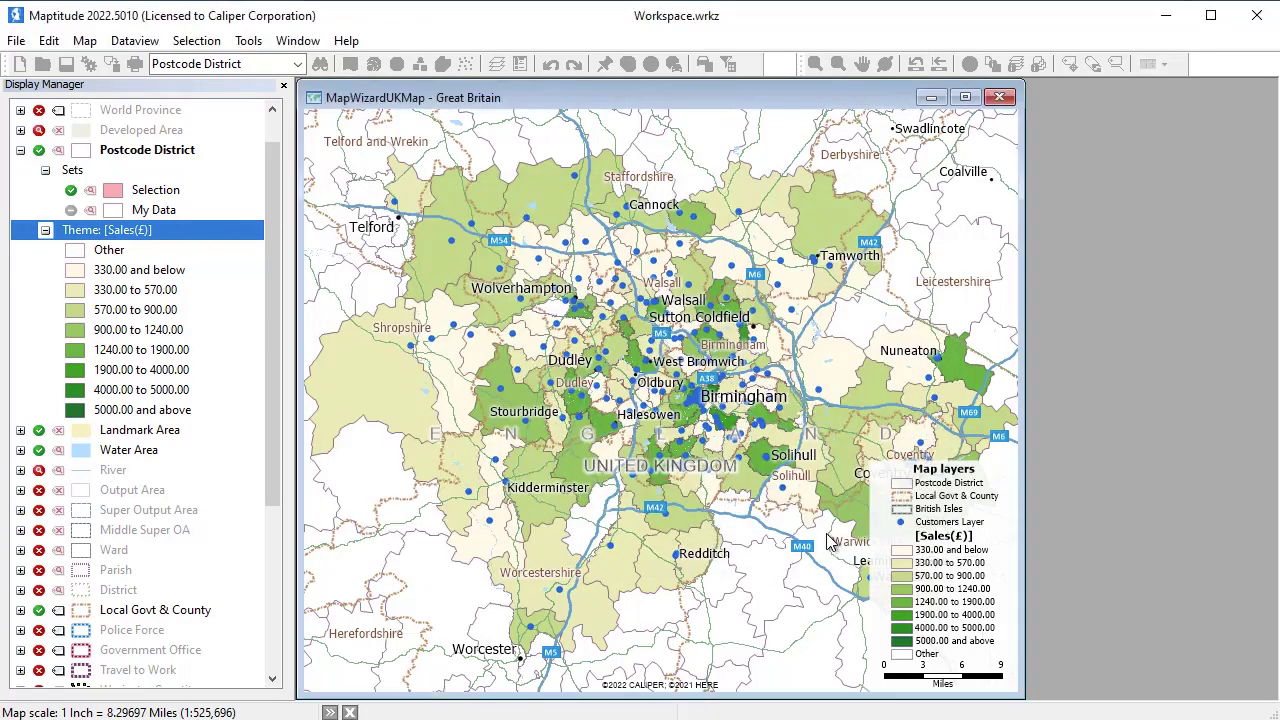
pyautogui.click(615, 305)
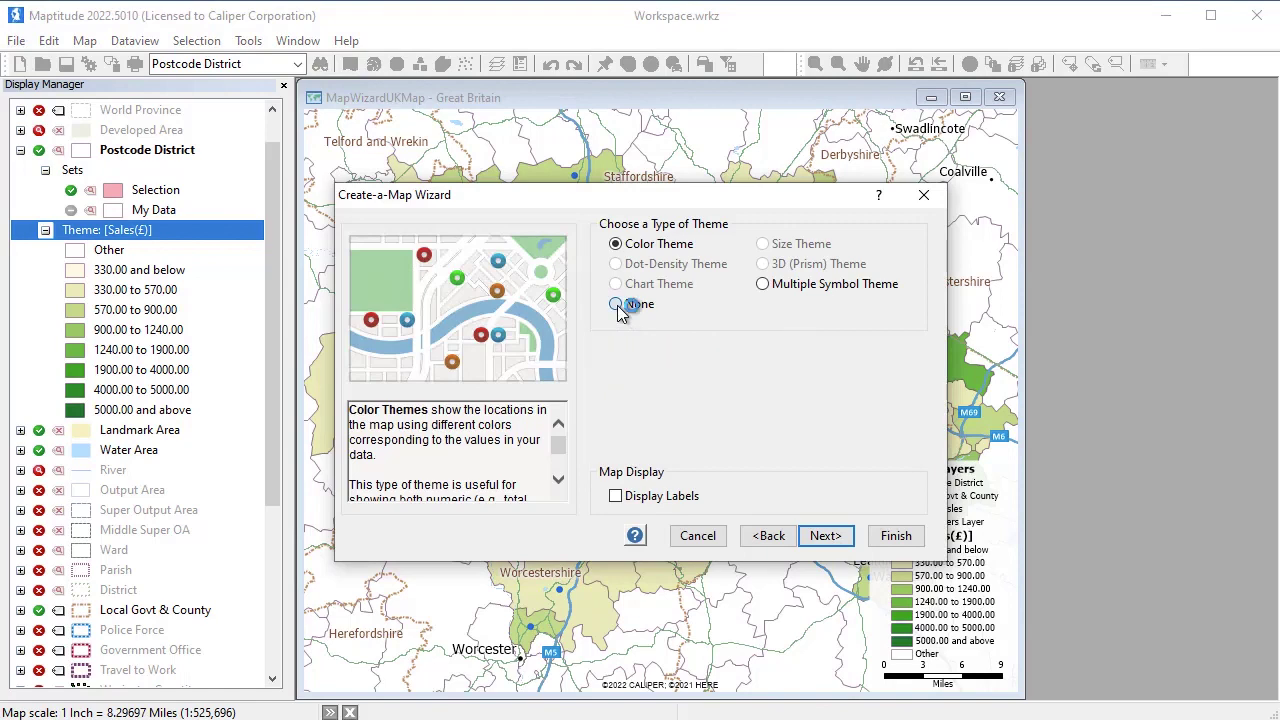
pyautogui.click(615, 497)
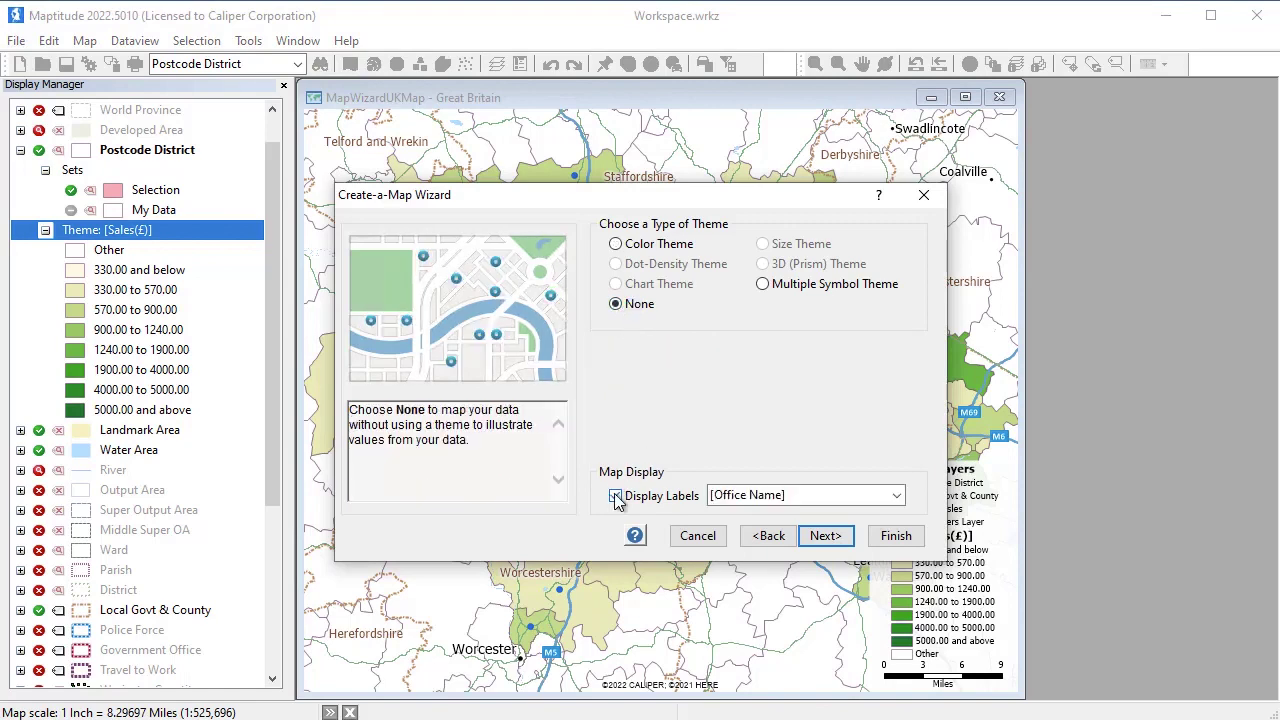
pyautogui.click(816, 535)
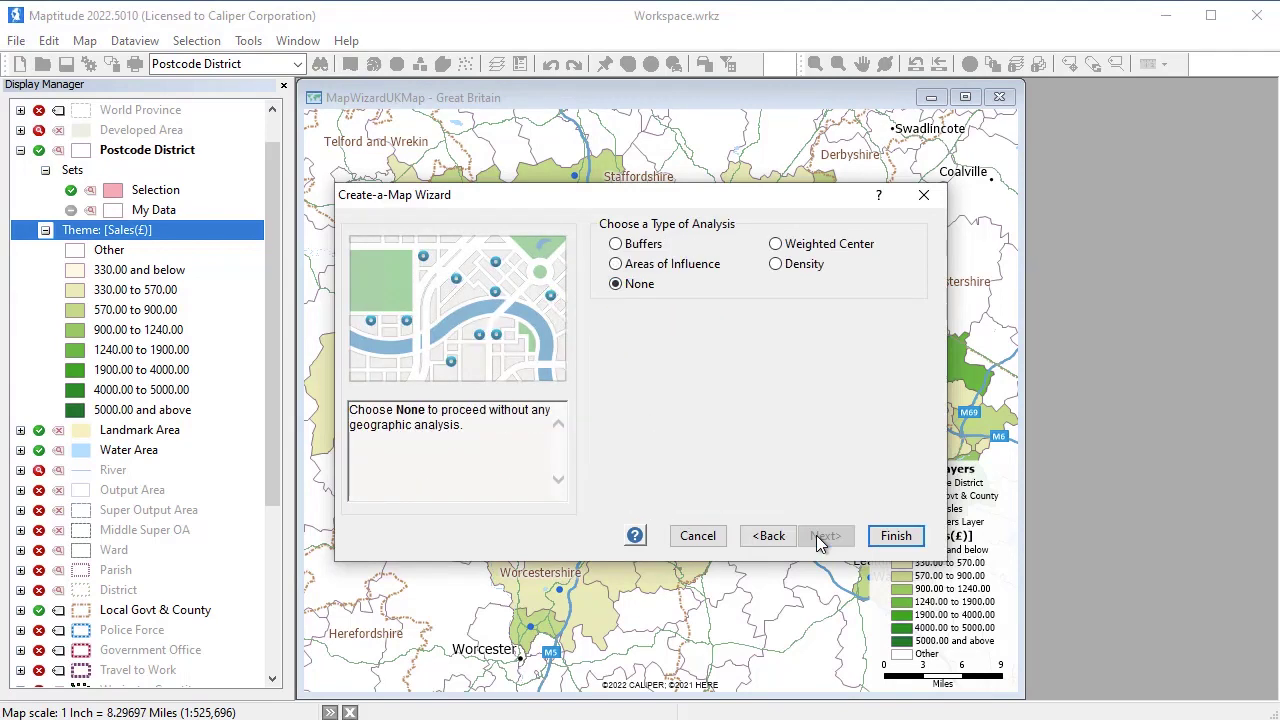
# Draw 5- and 10-mile buffers around the offices with a population overlay.
pyautogui.click(616, 245)
pyautogui.click(686, 367)
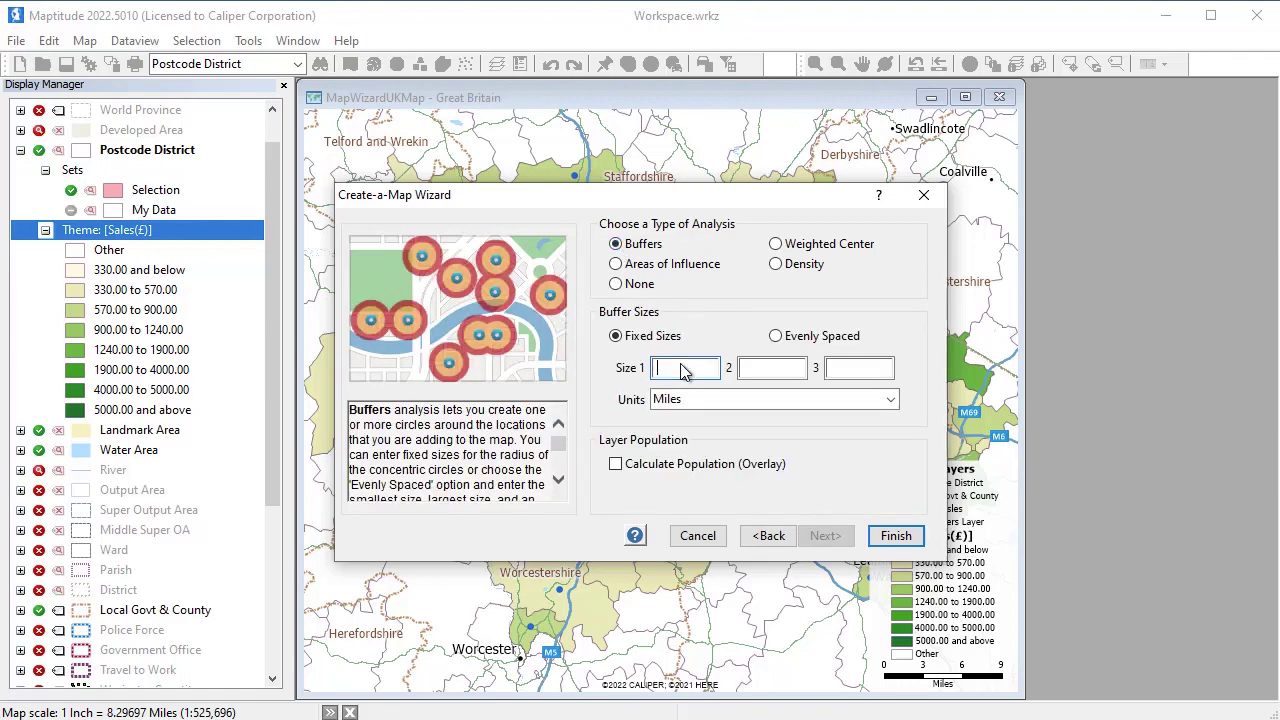
pyautogui.write('5')
pyautogui.click(770, 368)
pyautogui.write('10')
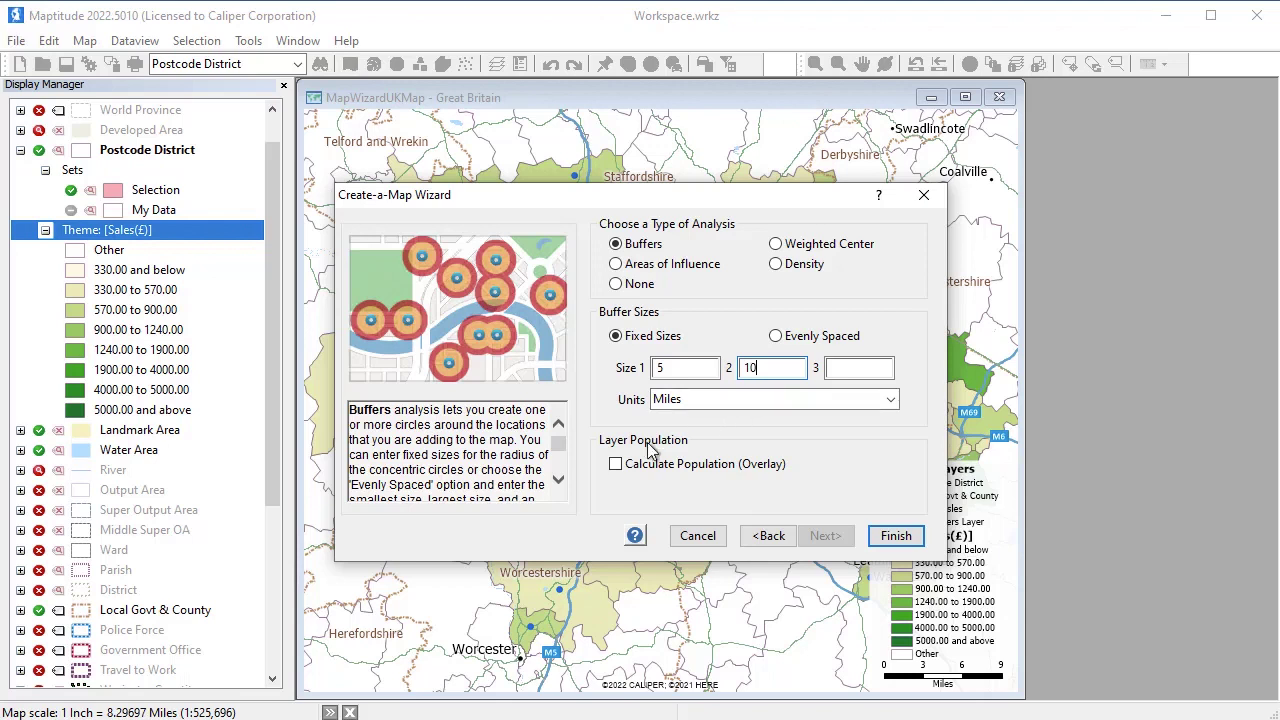
pyautogui.click(616, 465)
pyautogui.click(884, 538)
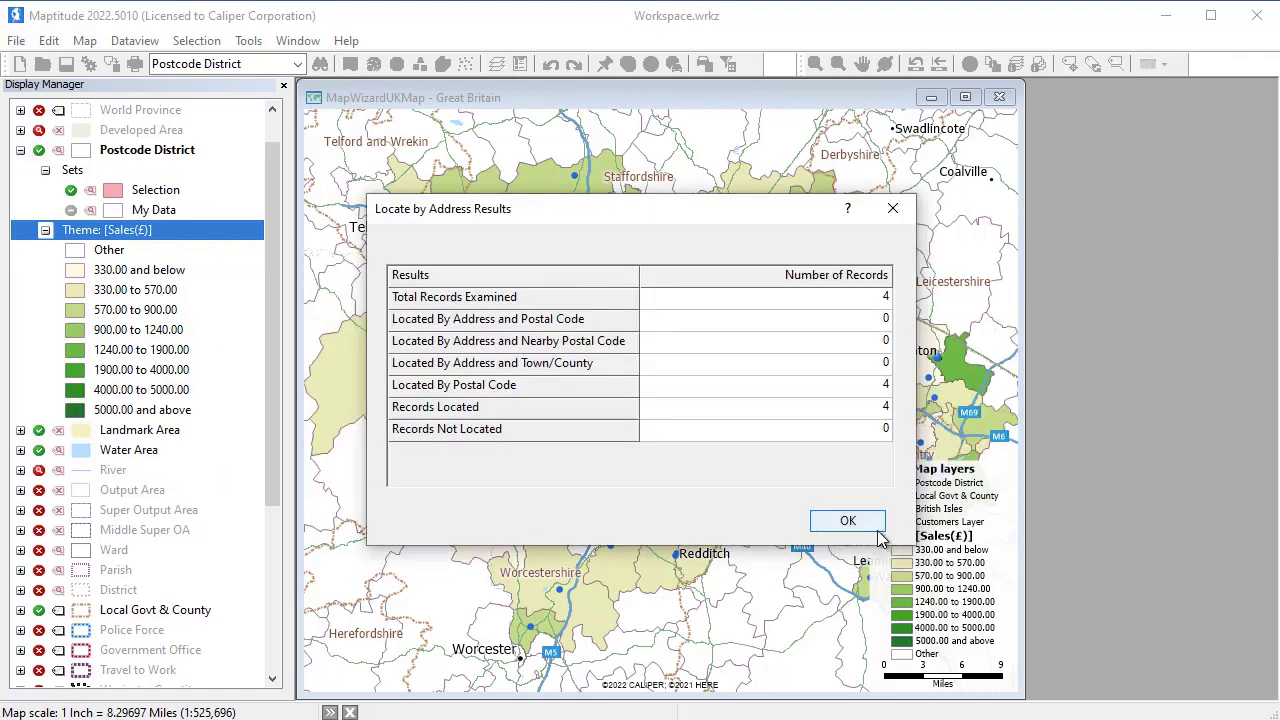
pyautogui.click(877, 529)
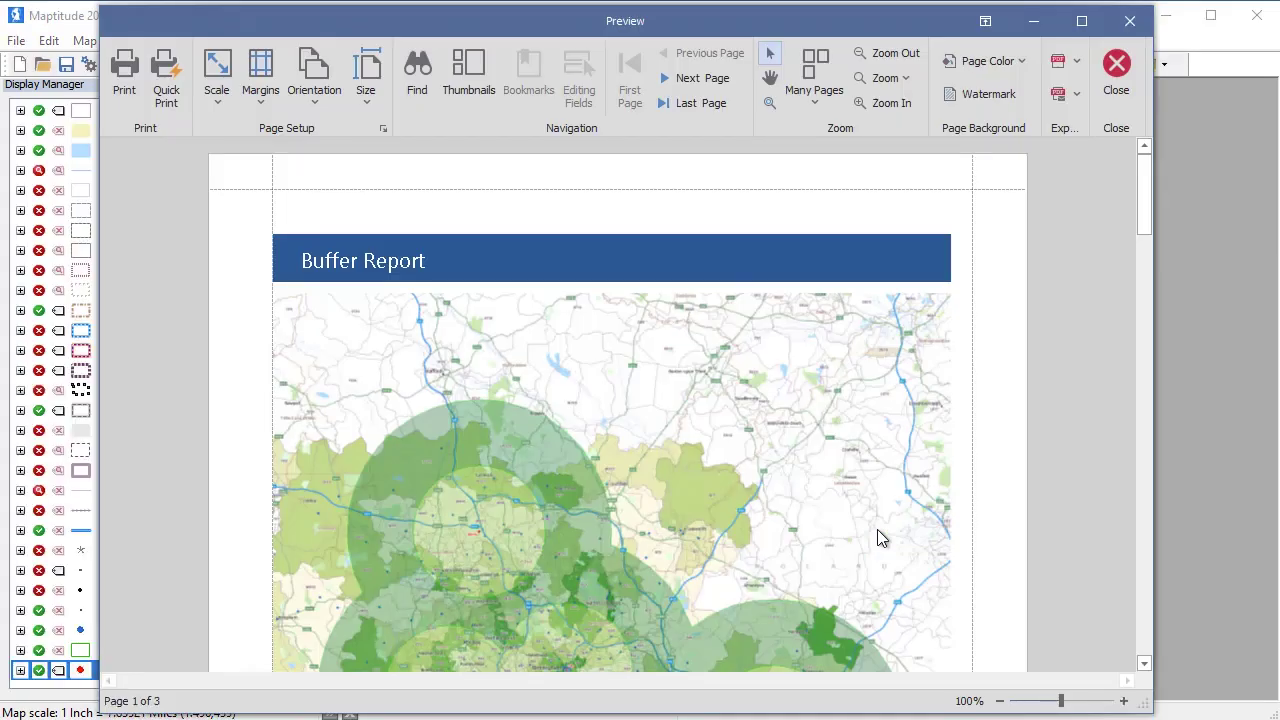
# Scroll the Buffer Report preview down to the page-2 demographics table, then close it.
pyautogui.click(1145, 259)
pyautogui.scroll(-5, 1160, 379)
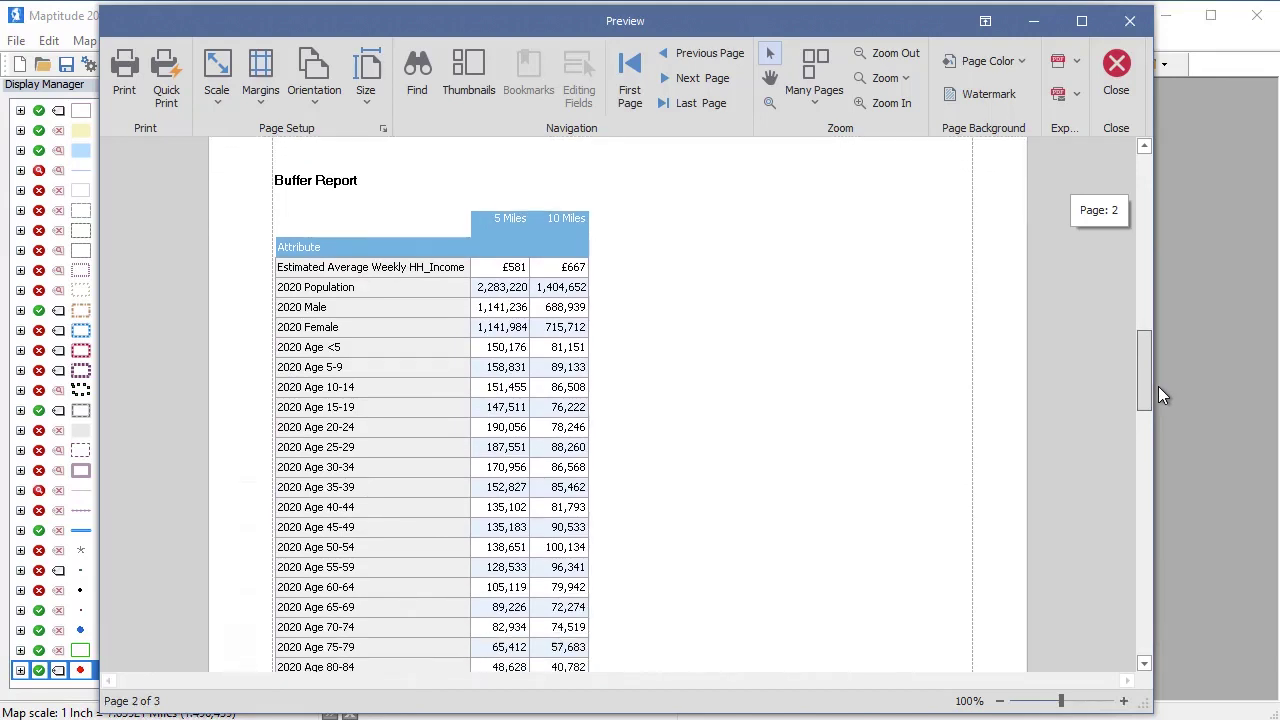
pyautogui.scroll(-1, 1158, 386)
pyautogui.scroll(-1, 1159, 395)
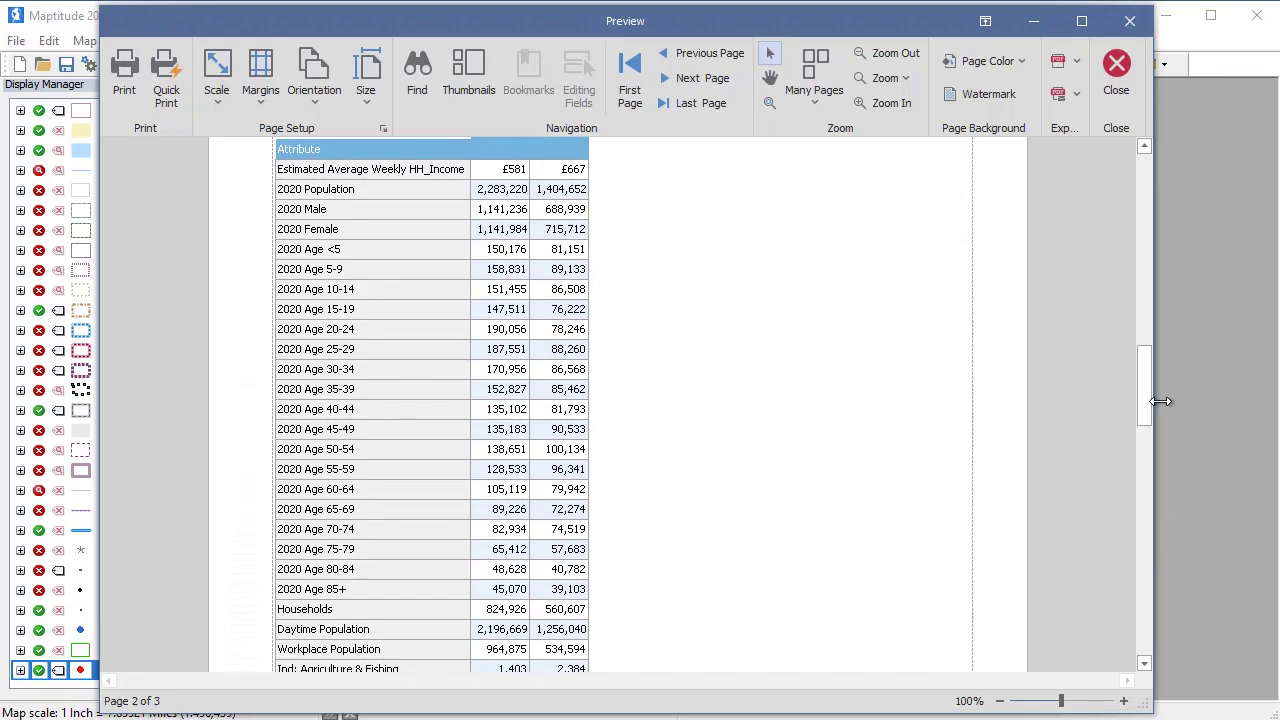
pyautogui.click(1114, 76)
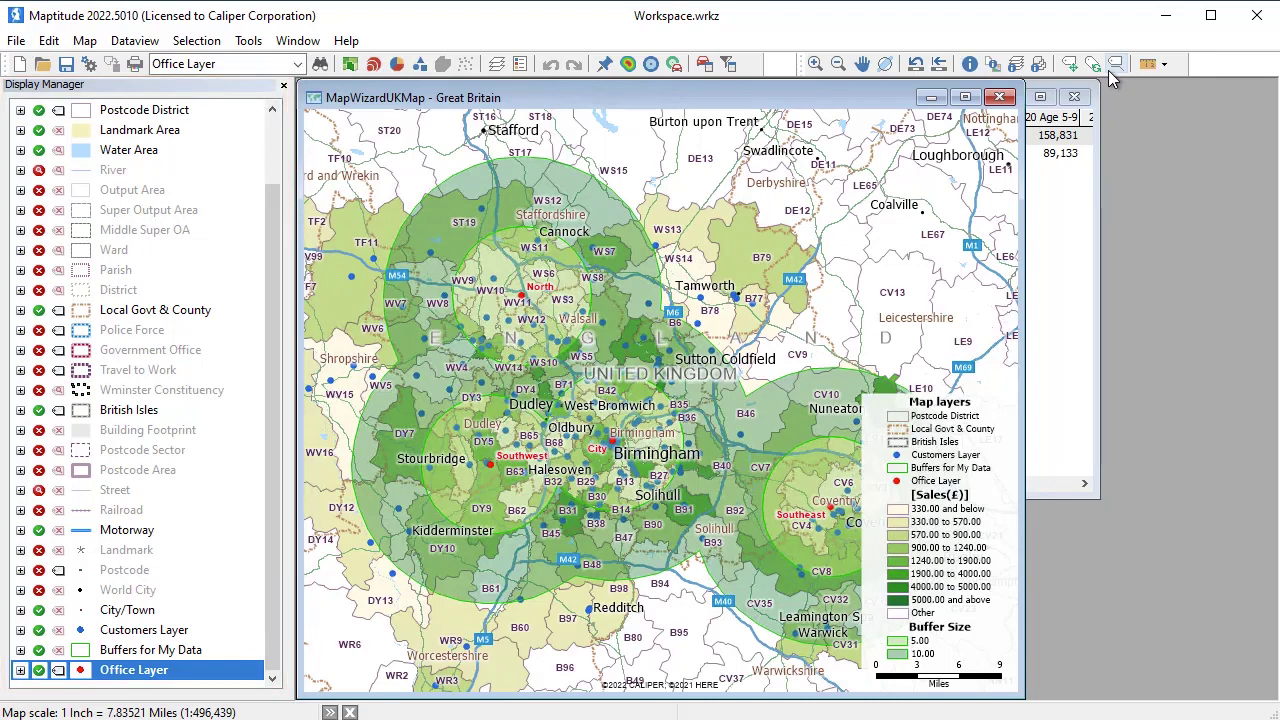
# Restyle the Office Layer points as orange-red bullseye symbols at size 14.
pyautogui.click(80, 670)
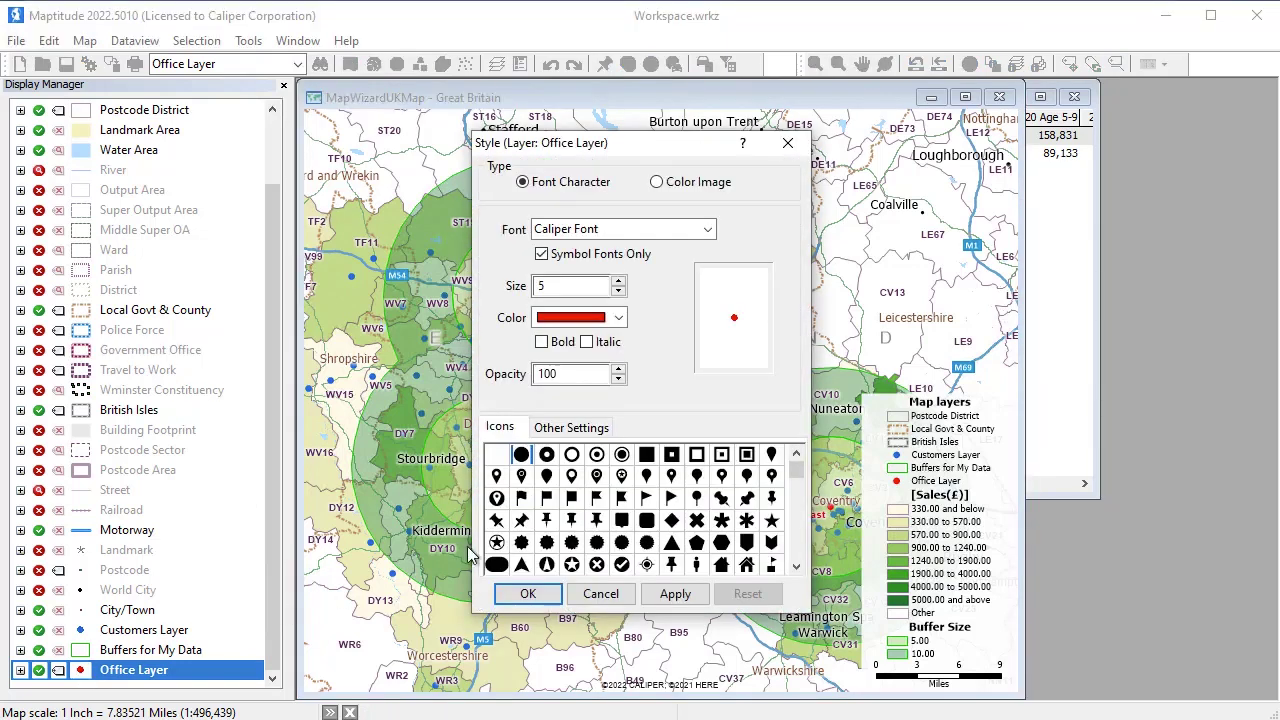
pyautogui.click(621, 455)
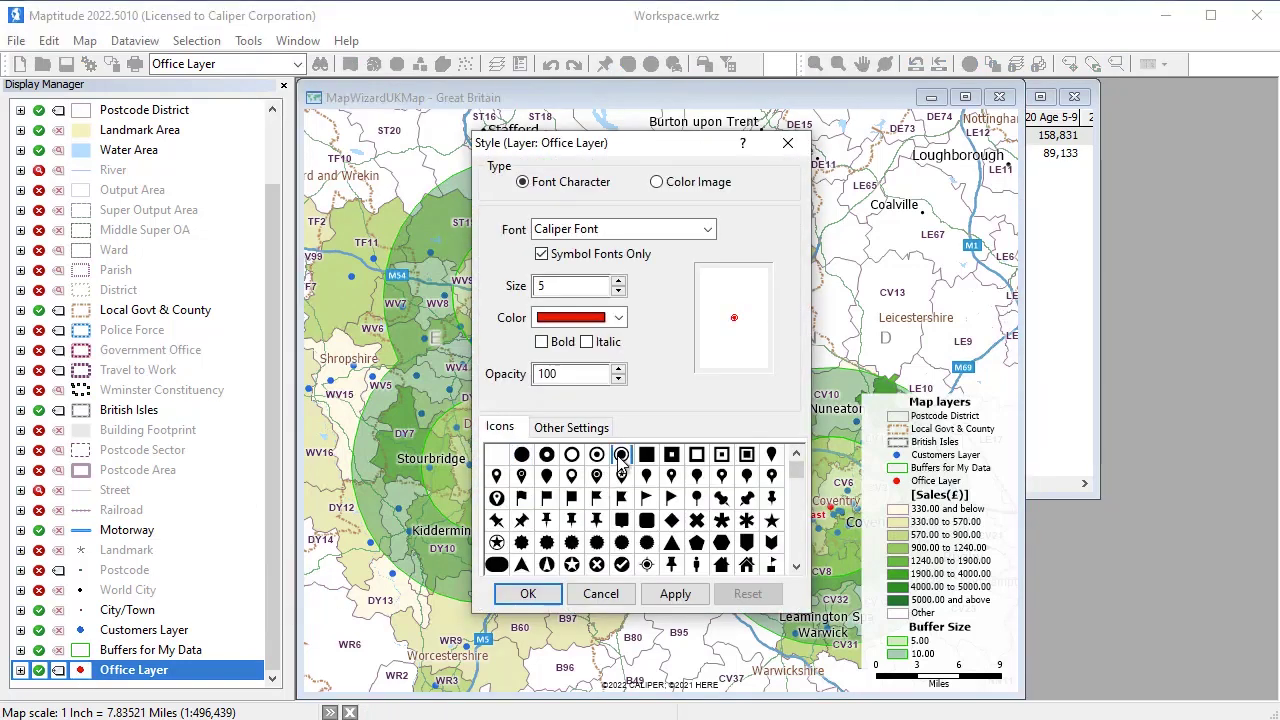
pyautogui.click(618, 318)
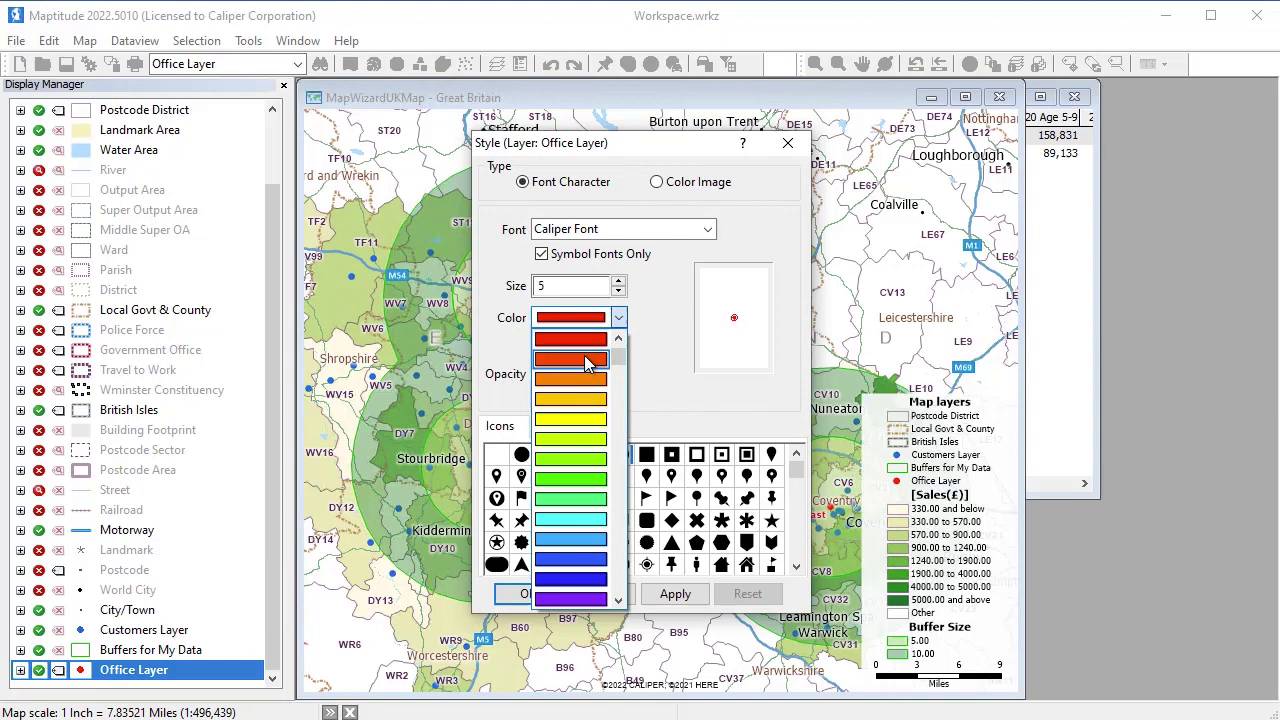
pyautogui.click(585, 360)
pyautogui.click(618, 282)
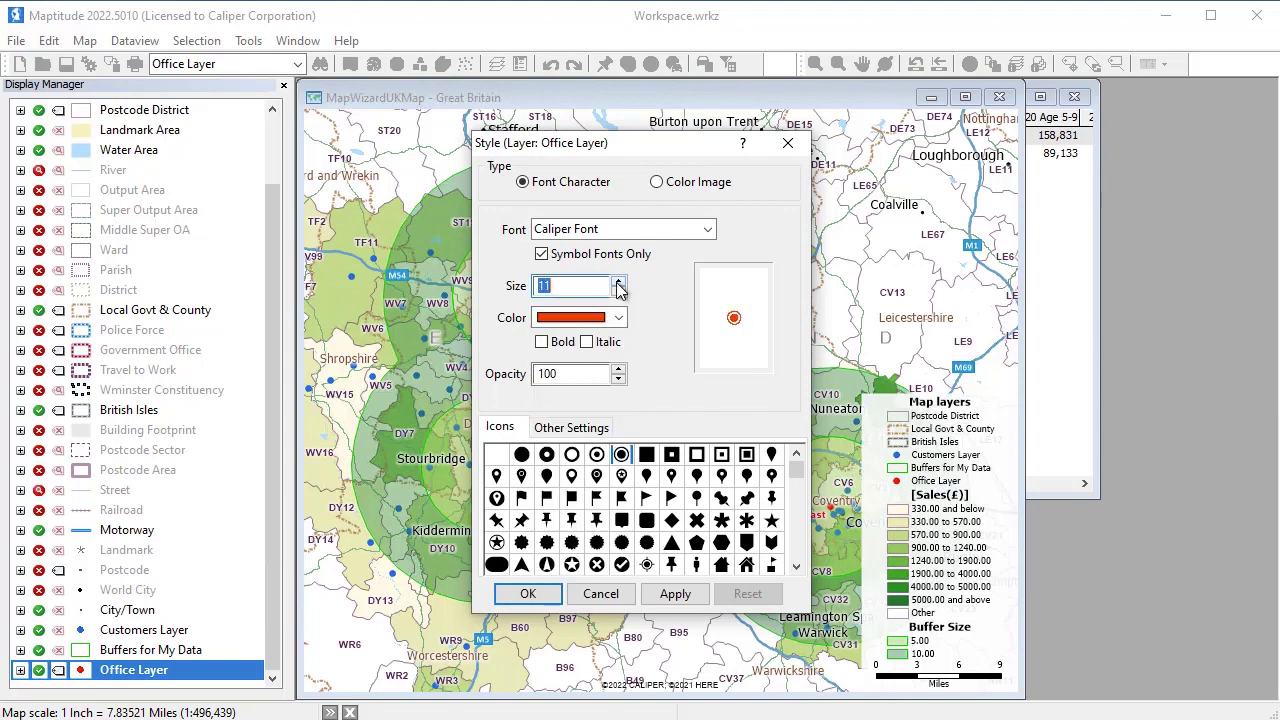
pyautogui.click(619, 284)
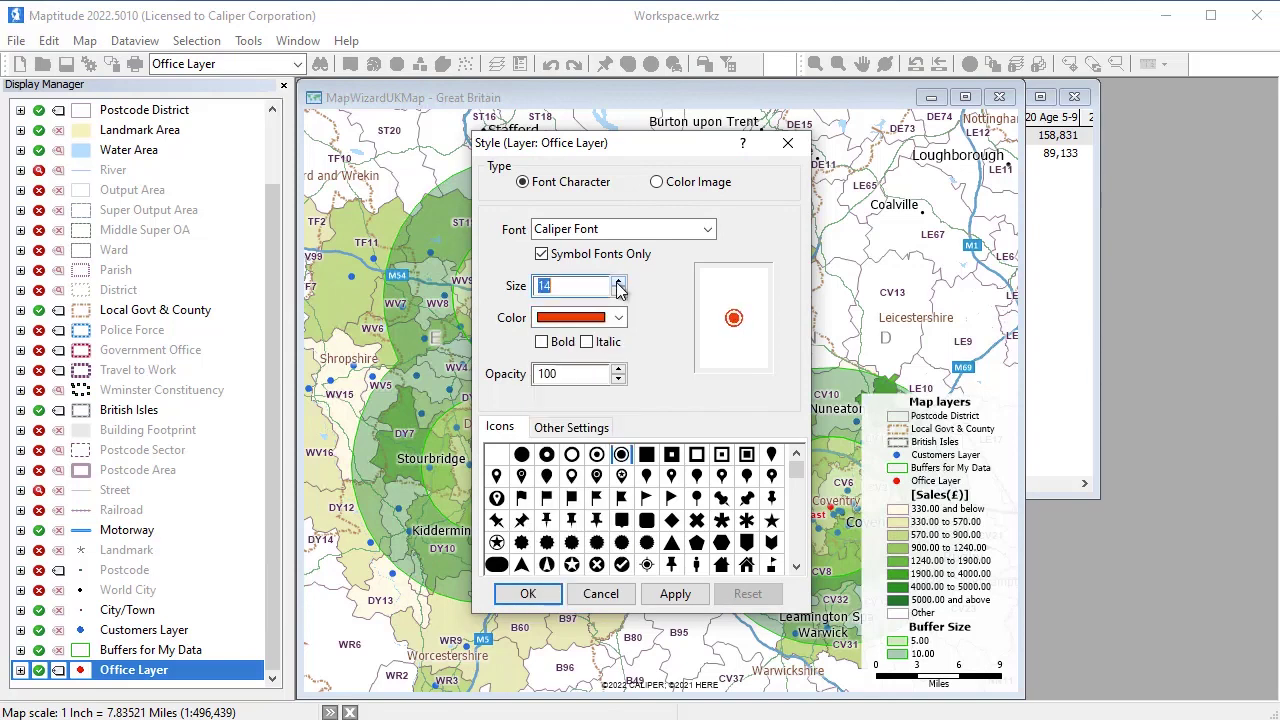
pyautogui.click(528, 593)
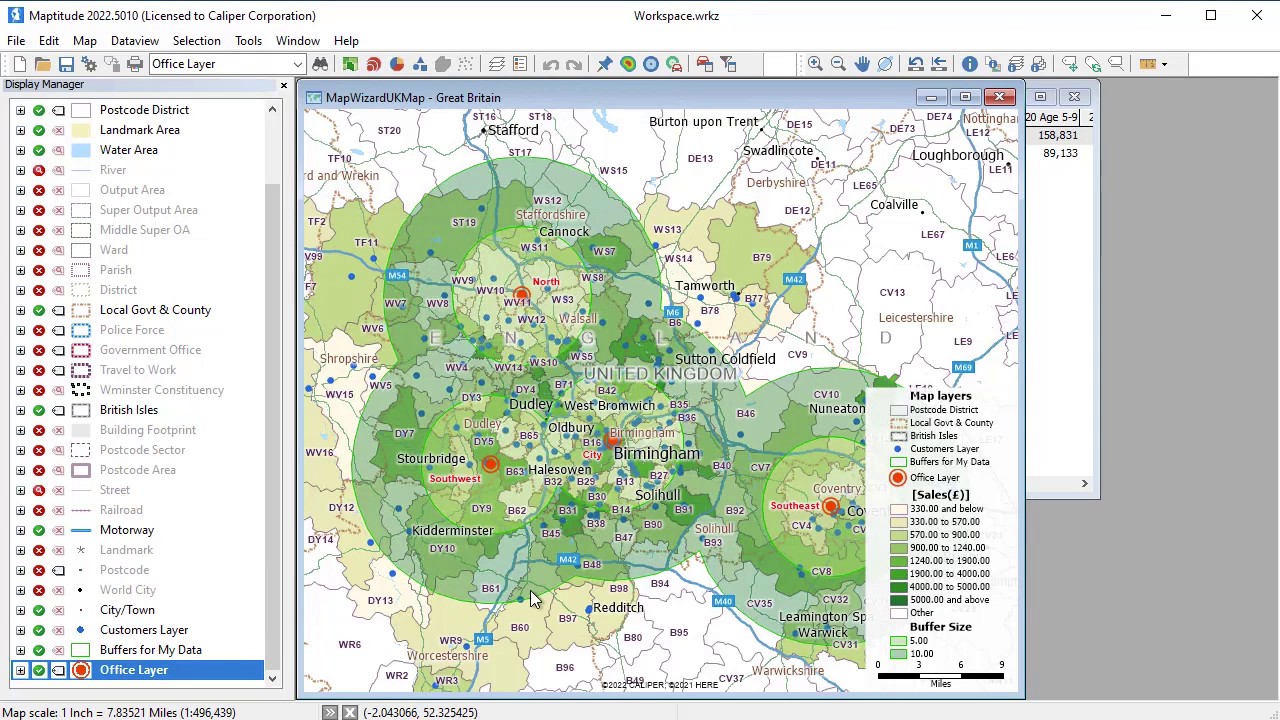
# Make the office labels orange-red at size 16 and hide the Buffers for My Data layer.
pyautogui.click(56, 670)
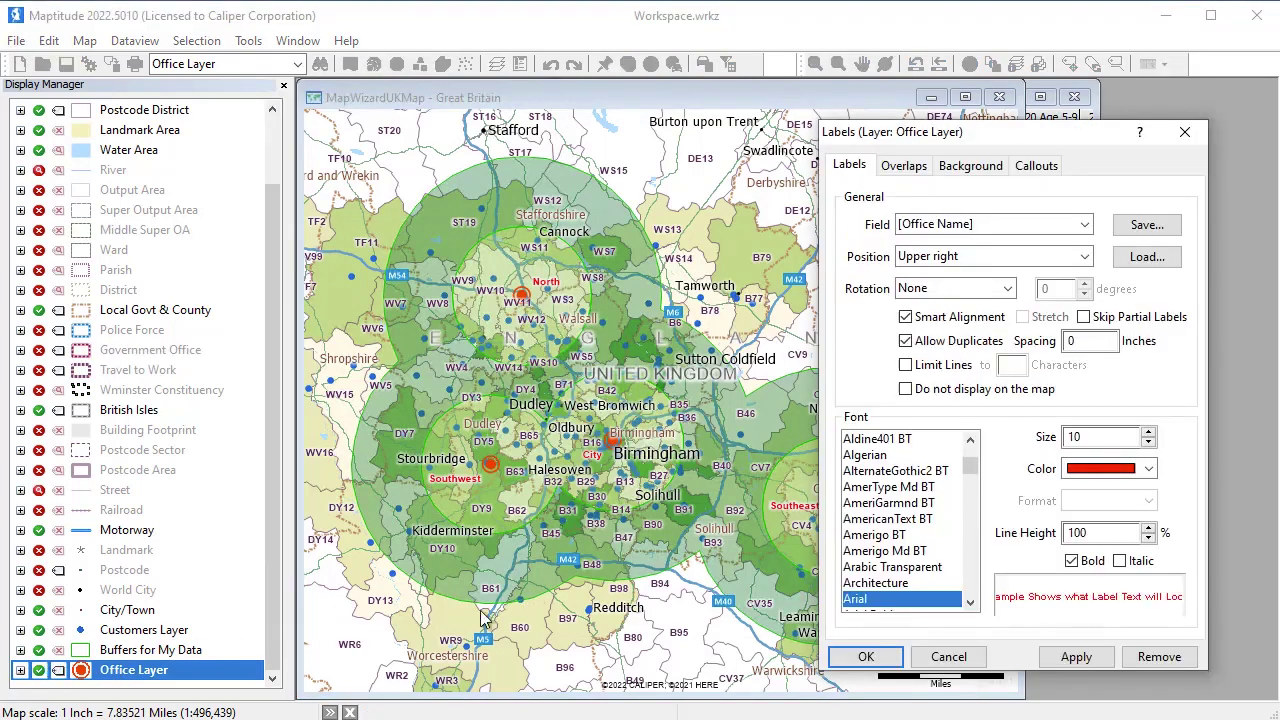
pyautogui.click(1100, 470)
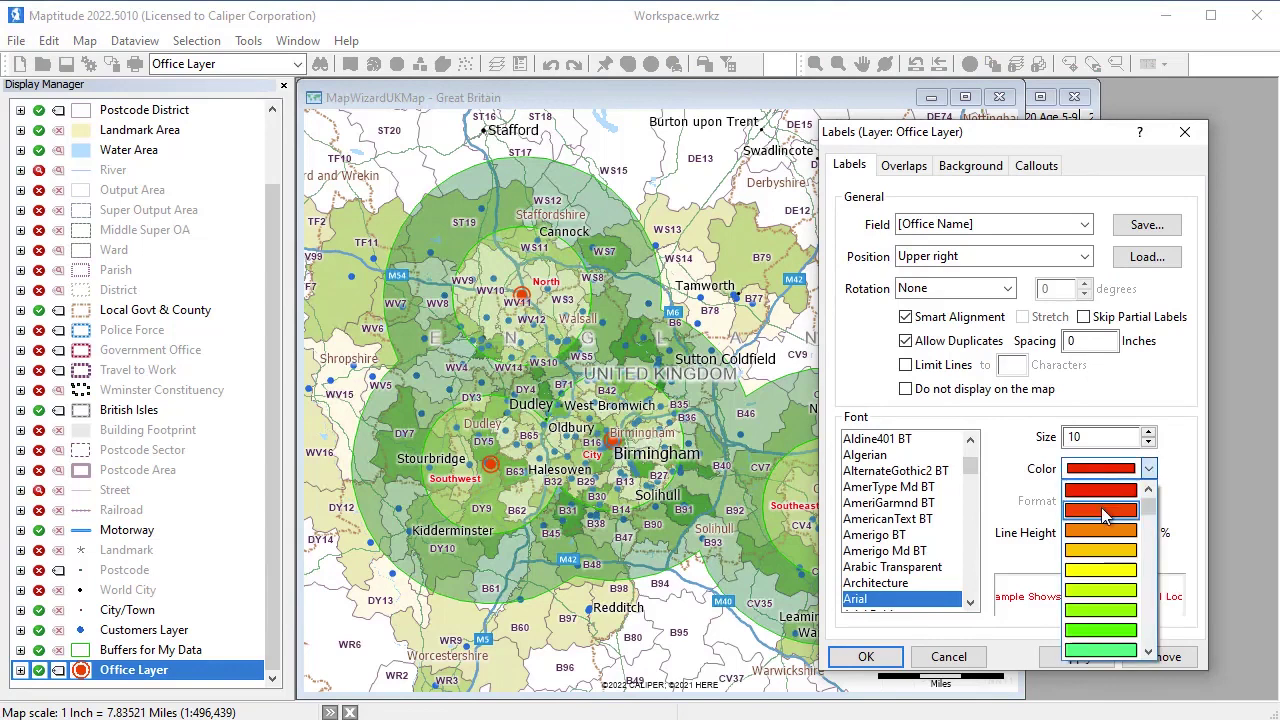
pyautogui.click(1101, 507)
pyautogui.click(1149, 432)
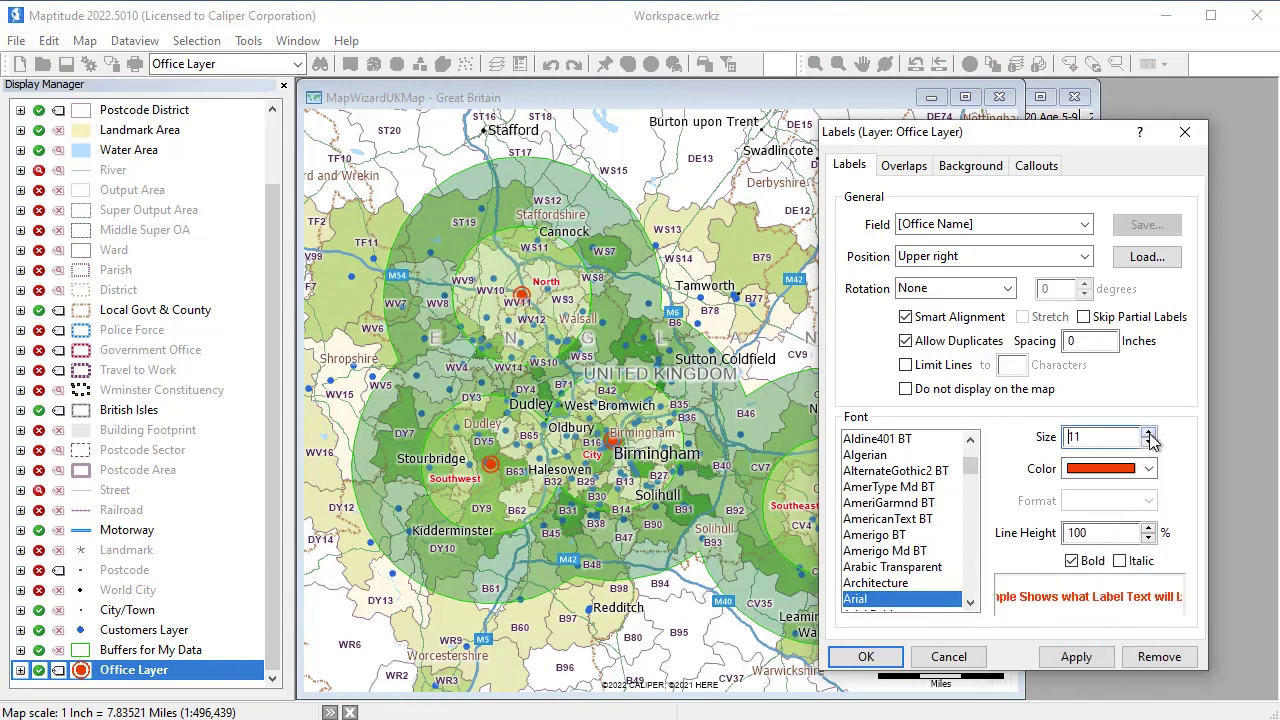
pyautogui.click(1149, 433)
pyautogui.click(1149, 433)
pyautogui.click(1149, 433)
pyautogui.click(1149, 433)
pyautogui.click(1149, 433)
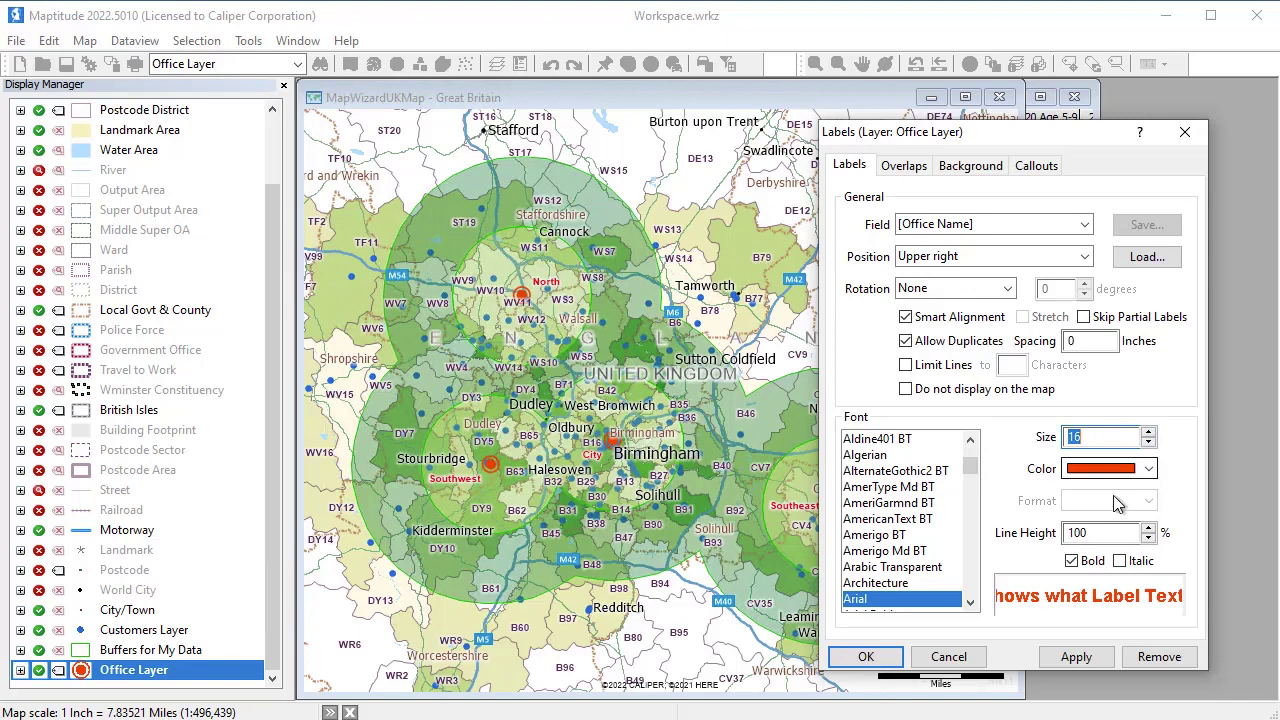
pyautogui.click(888, 660)
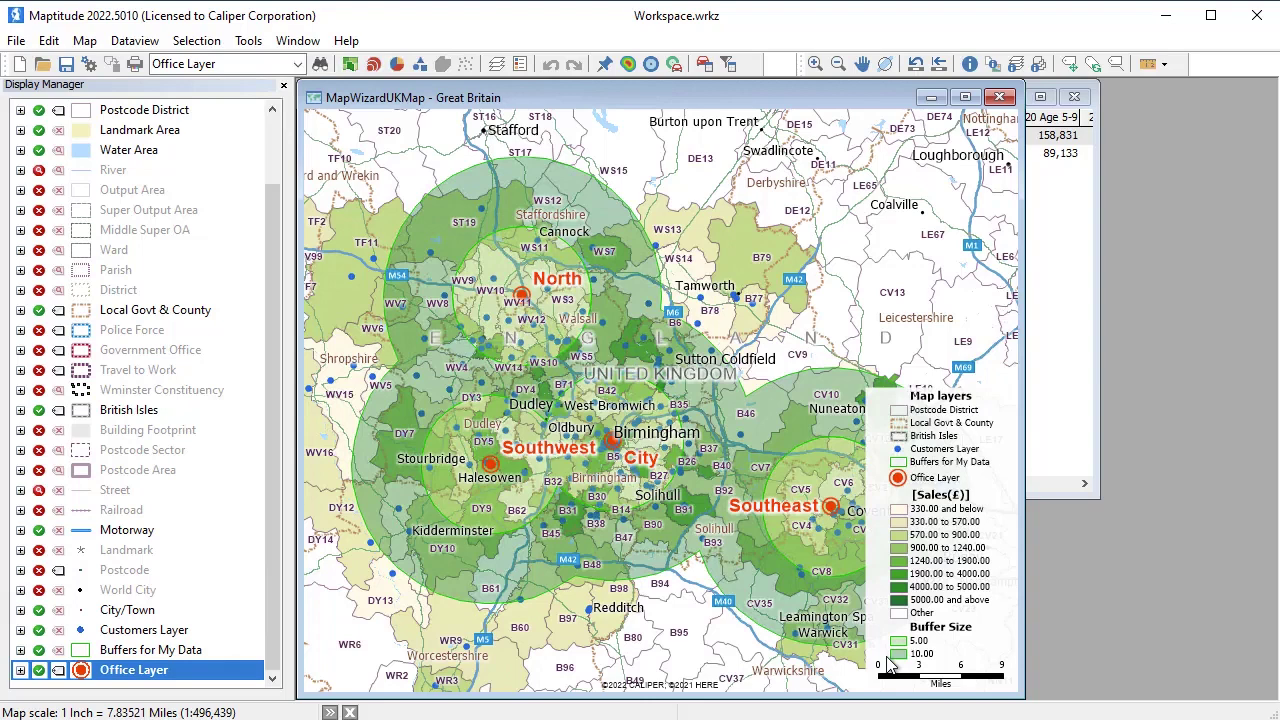
pyautogui.click(40, 650)
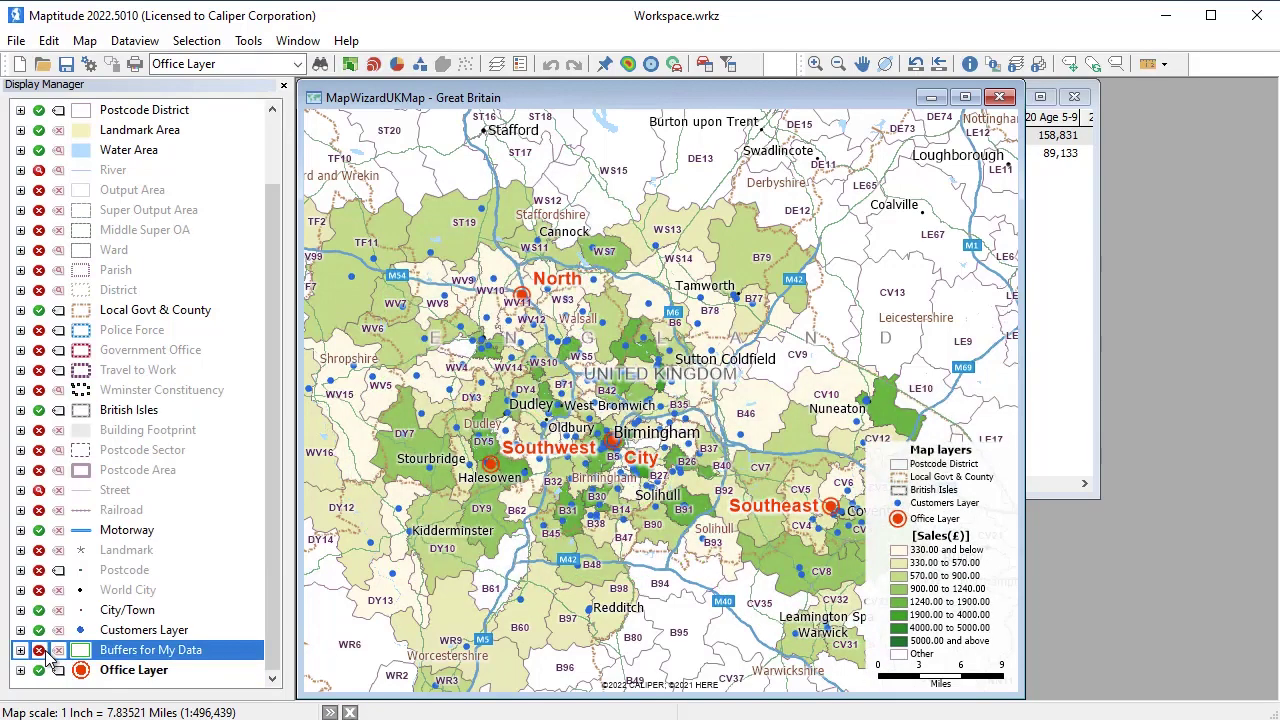
# Hide Postcode District shading and set 3 drive-time rings of 10 minutes around the Office Layer sites.
pyautogui.click(38, 110)
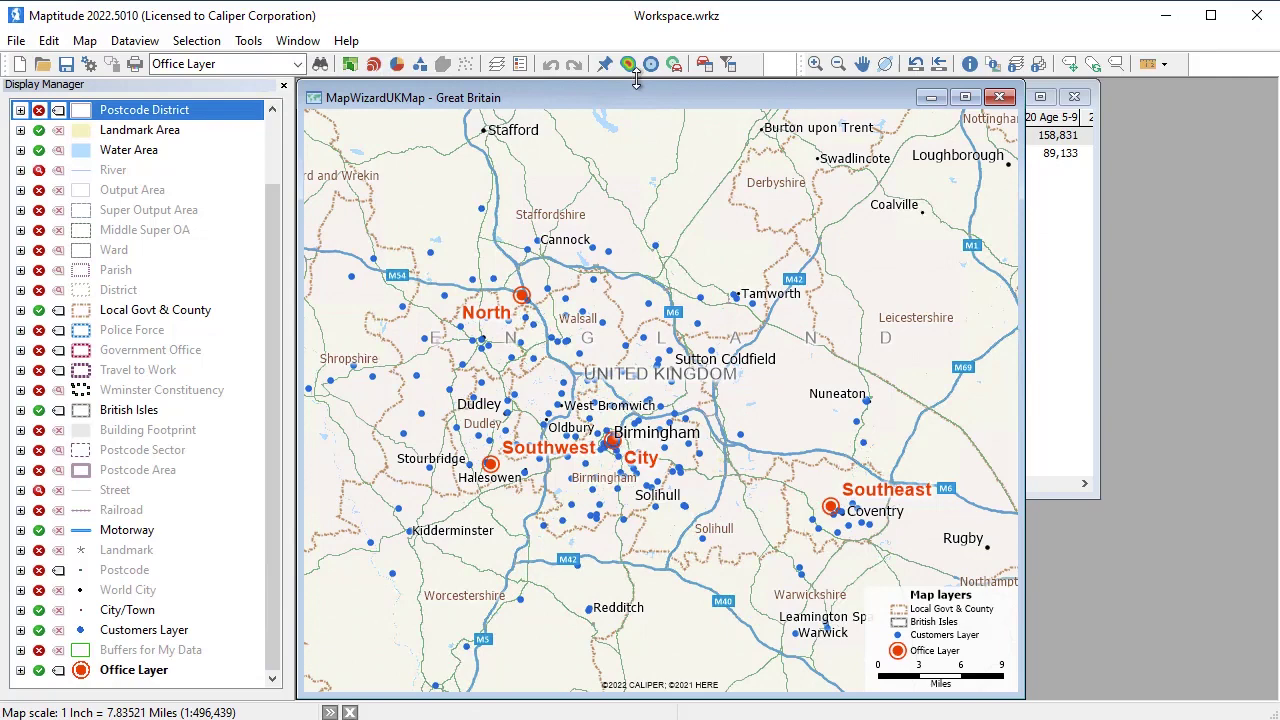
pyautogui.click(677, 65)
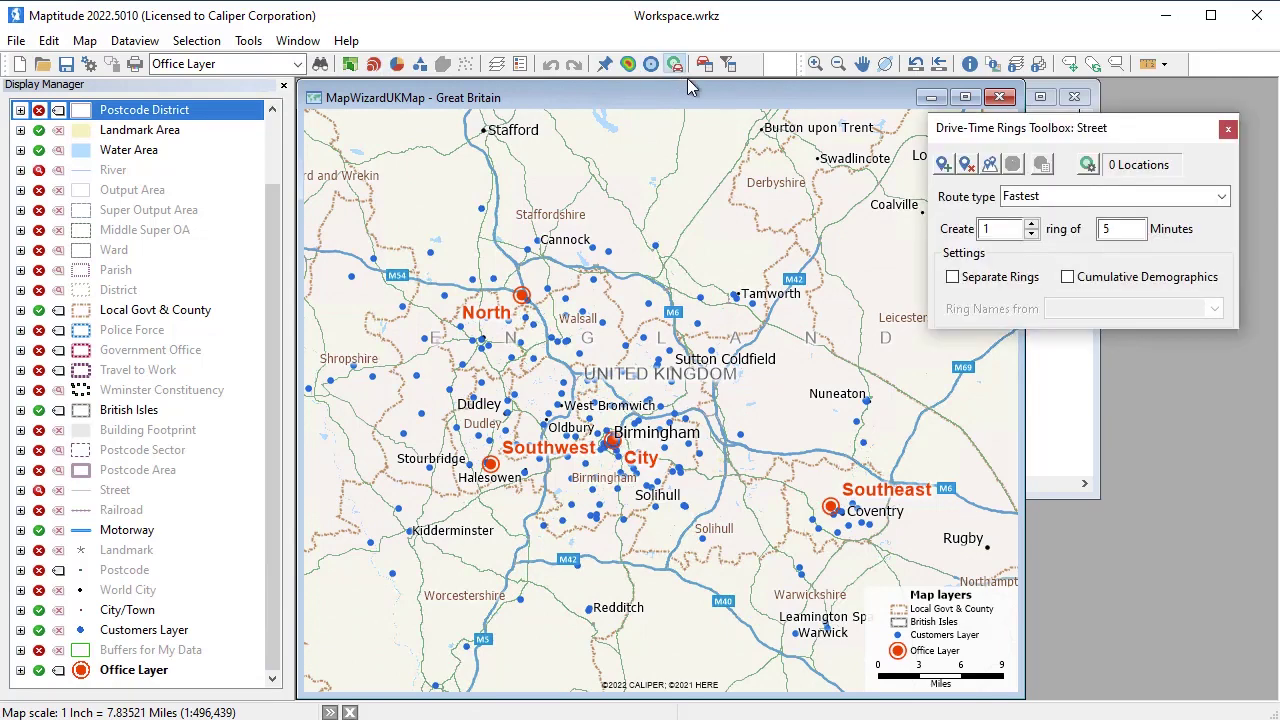
pyautogui.click(991, 166)
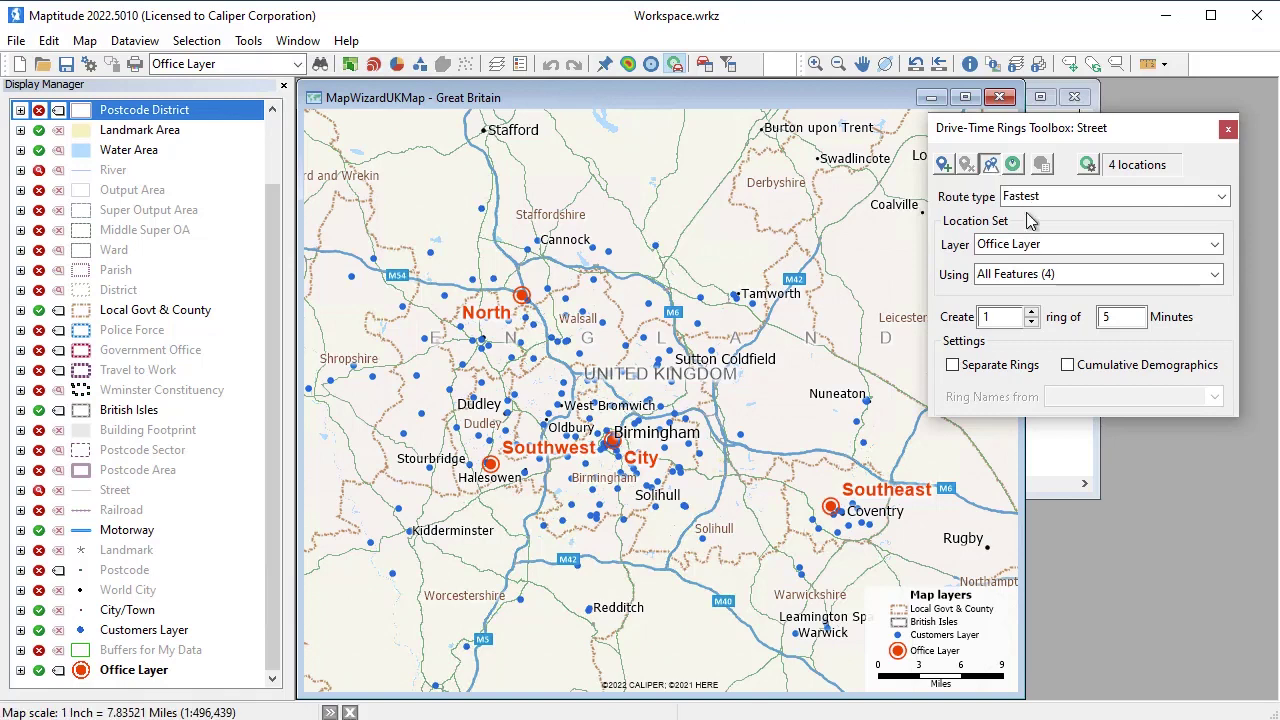
pyautogui.click(1031, 312)
pyautogui.click(1031, 312)
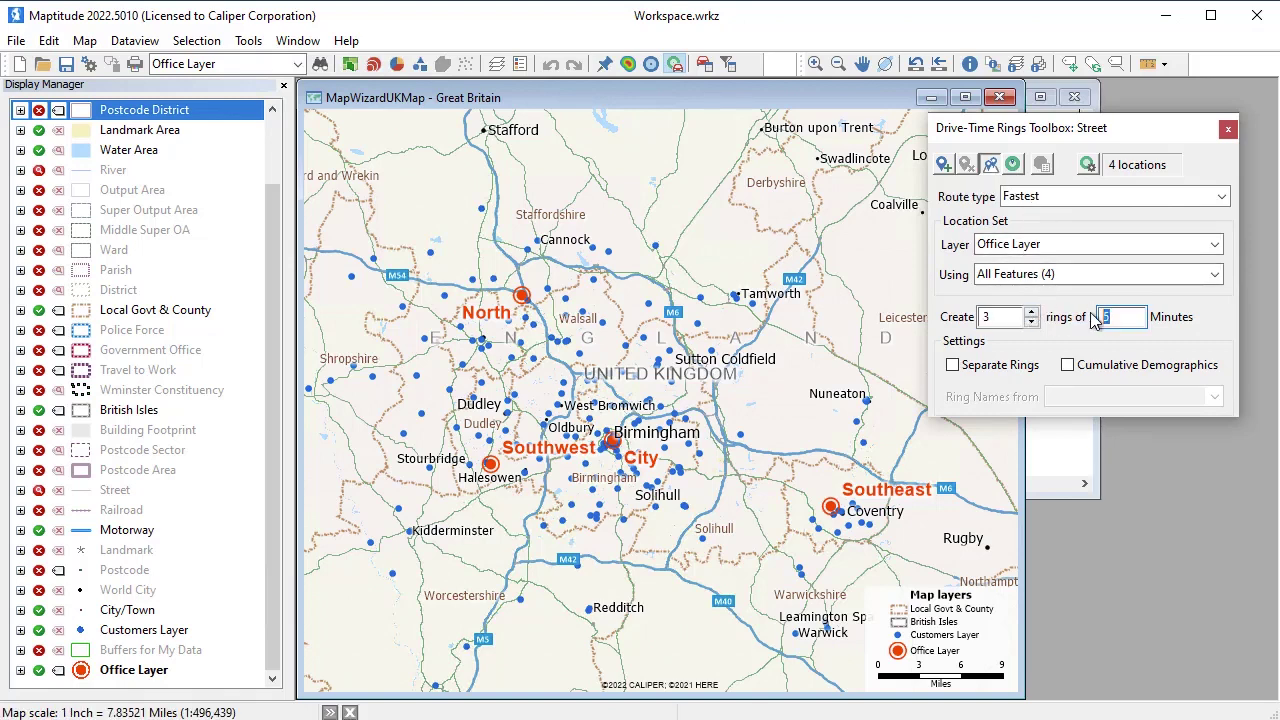
pyautogui.write('10')
pyautogui.click(1086, 164)
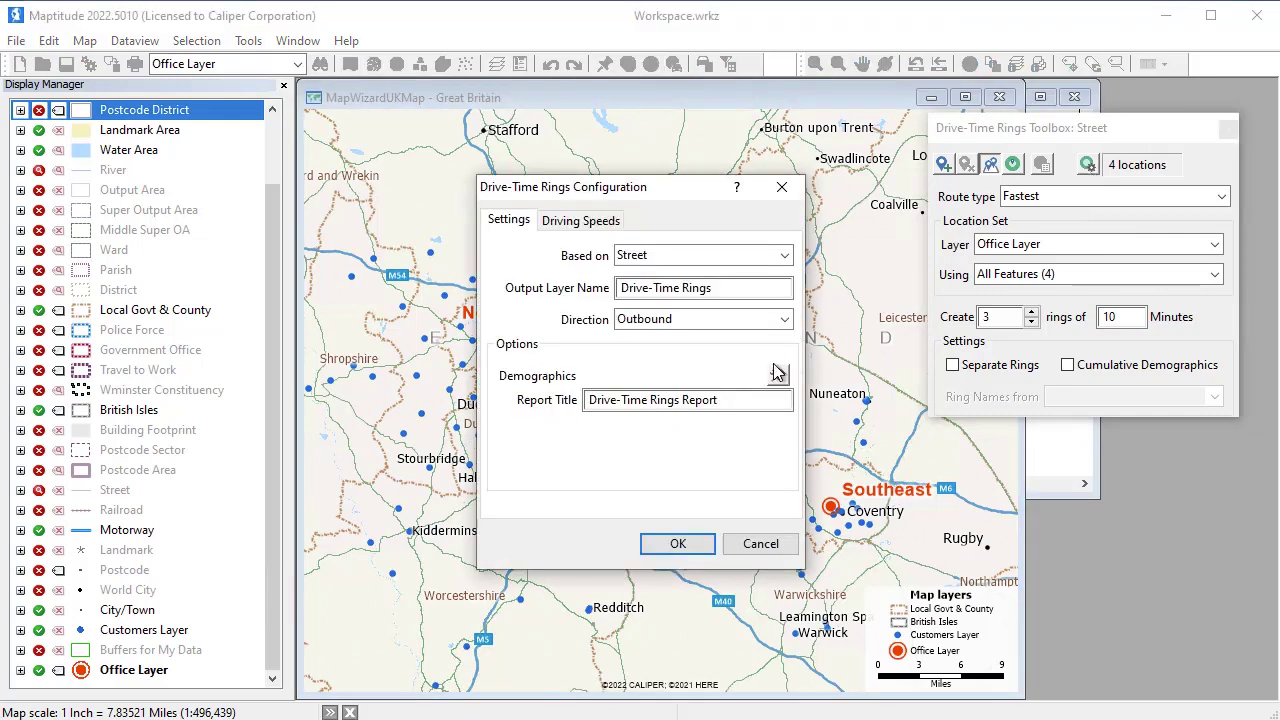
# Count Customers Layer features and sum Sales(£) per ring, then create the drive-time rings.
pyautogui.click(776, 374)
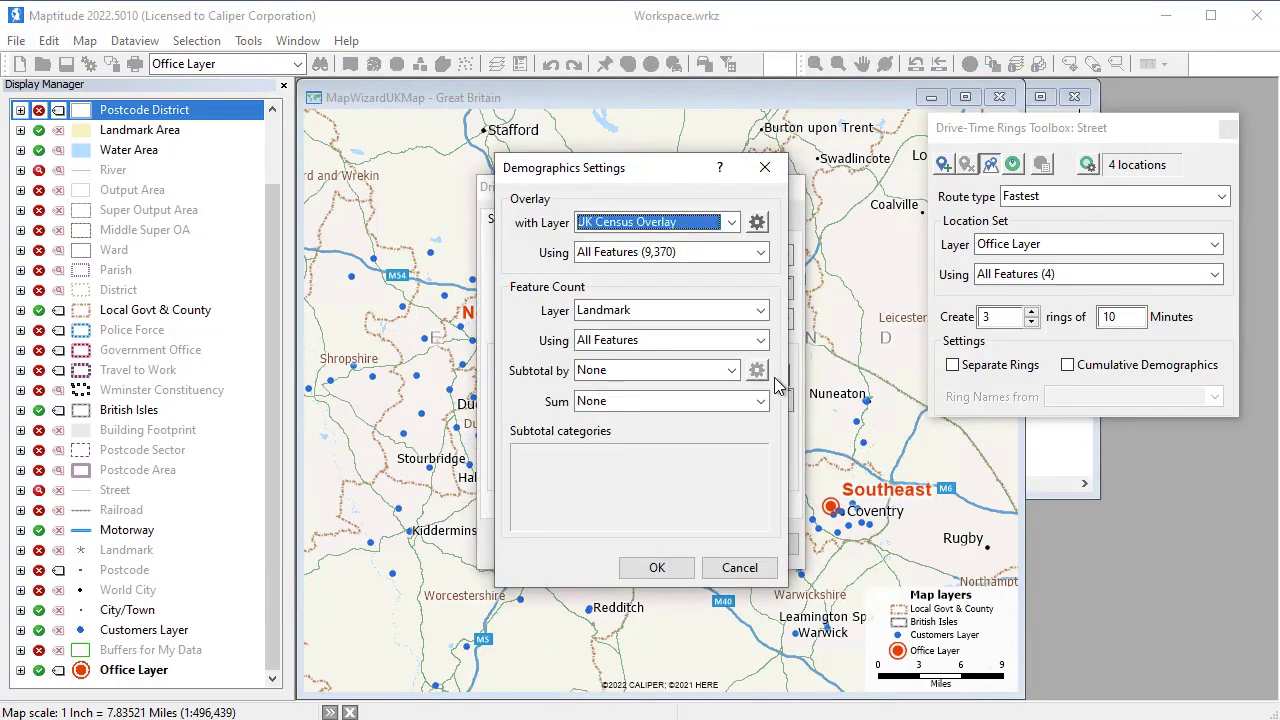
pyautogui.click(760, 310)
pyautogui.click(680, 476)
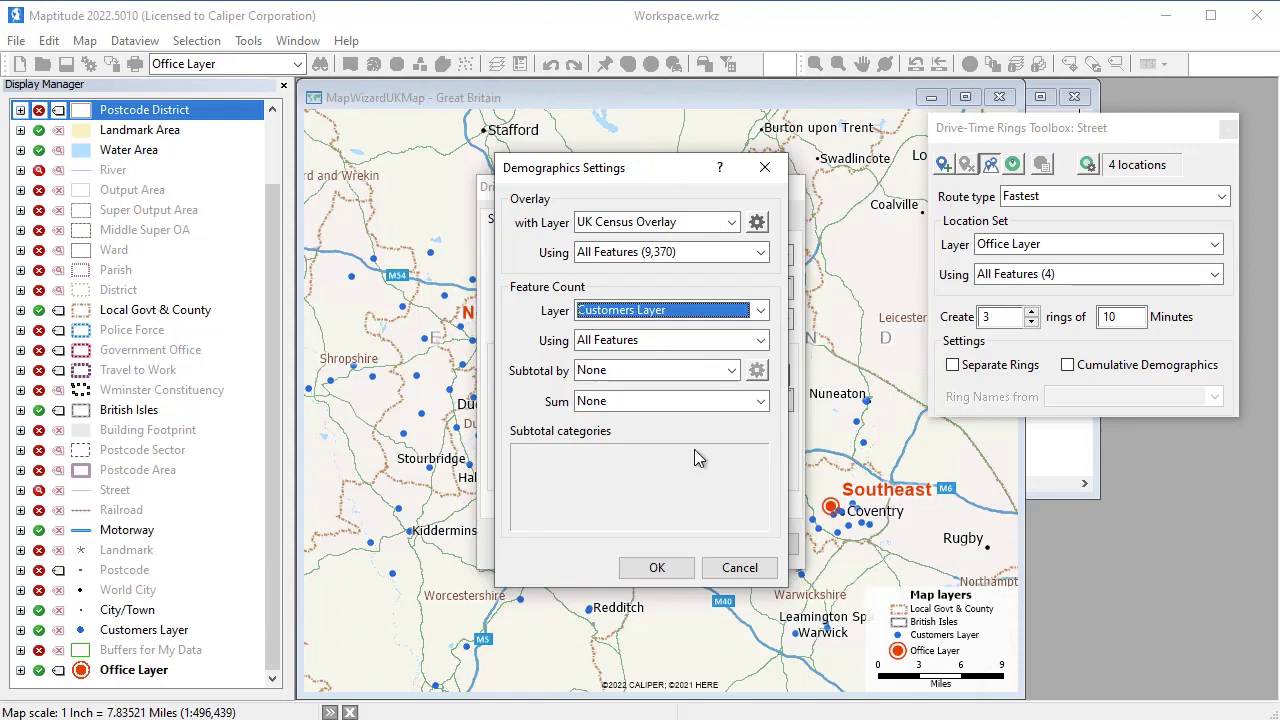
pyautogui.click(692, 402)
pyautogui.click(685, 452)
pyautogui.click(657, 567)
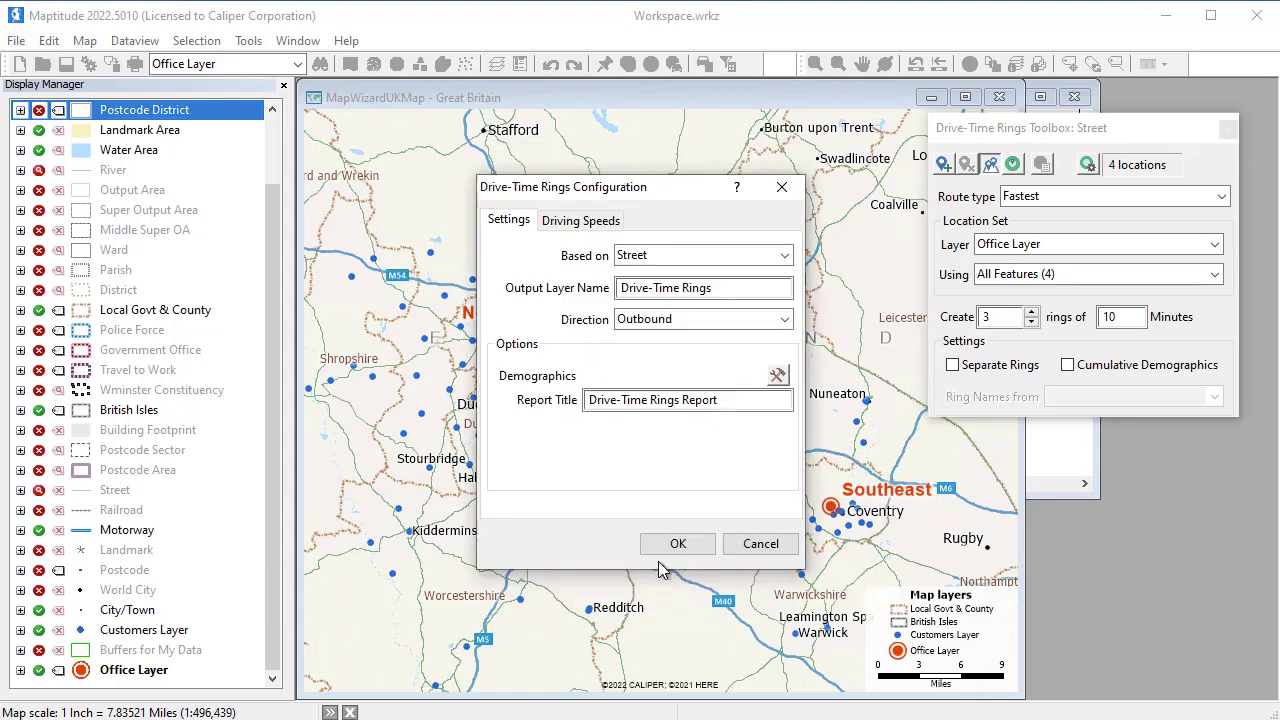
pyautogui.click(671, 542)
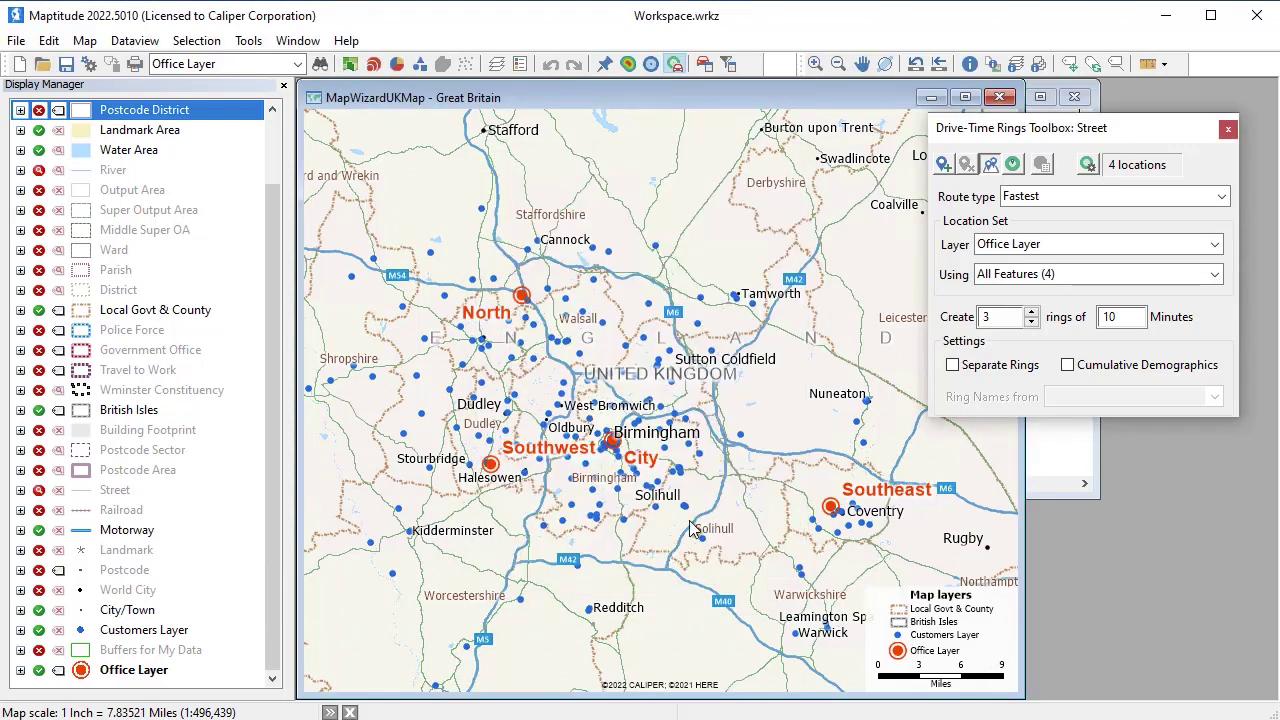
pyautogui.click(1013, 166)
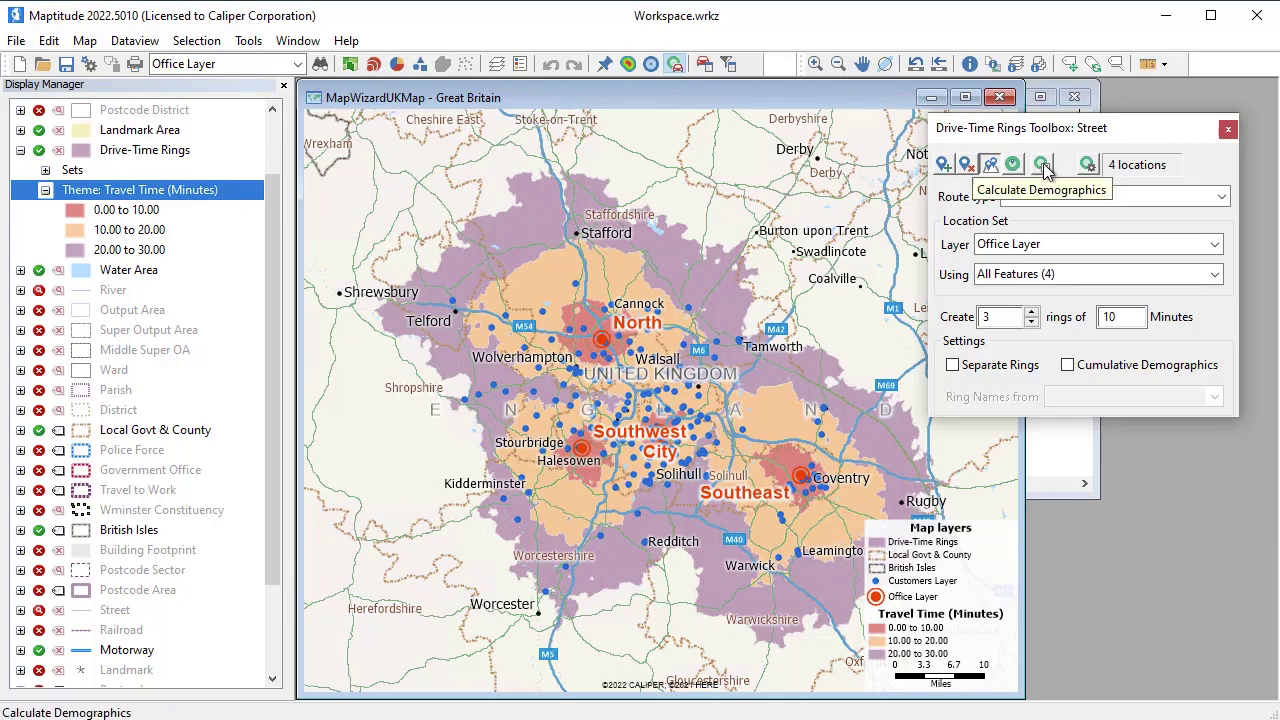
# Calculate ring demographics and review the Drive-Time Rings Report of 69, 101 and 38 customers.
pyautogui.click(1043, 166)
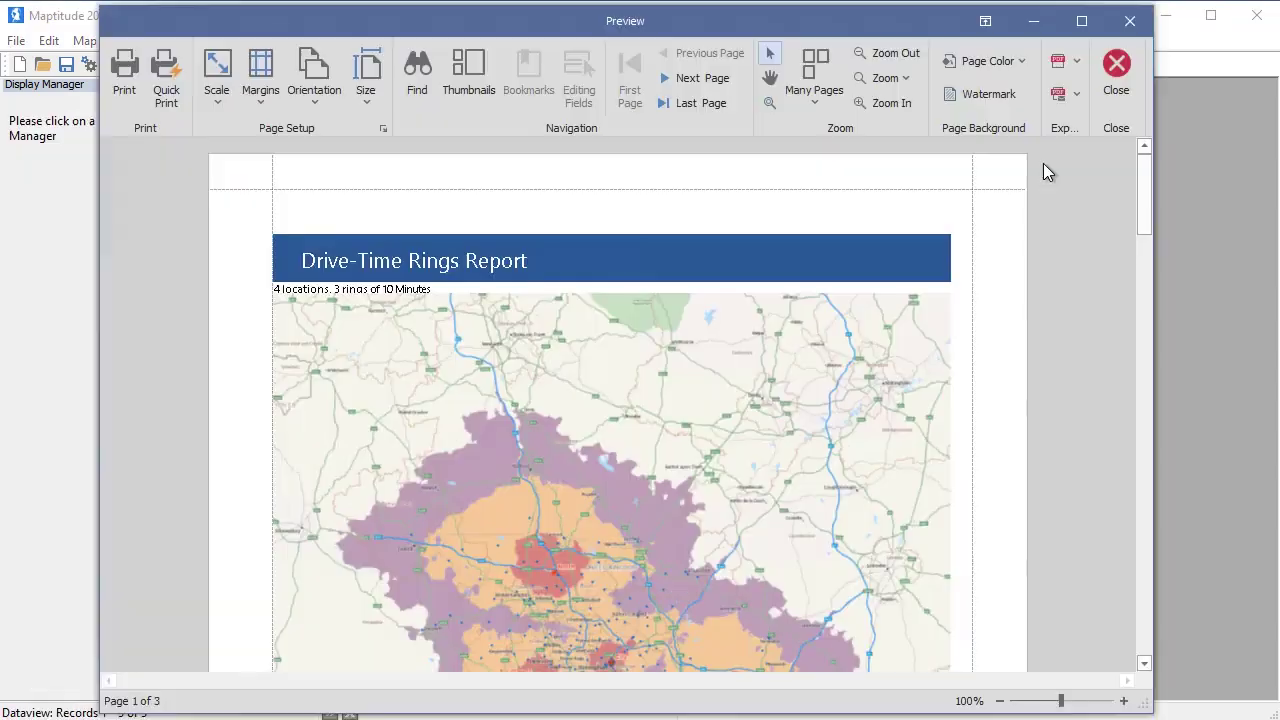
pyautogui.moveTo(1145, 192); pyautogui.dragTo(1142, 514)
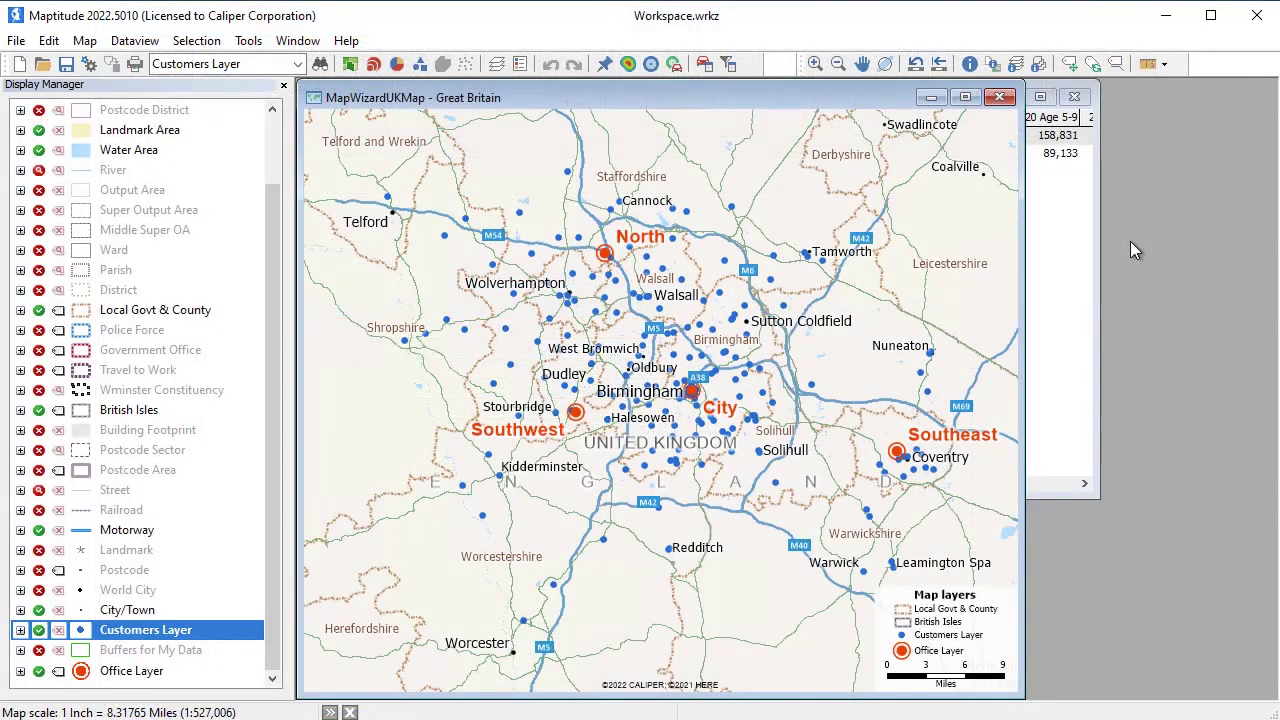
# Calculate a customer-to-Office Layer distance and travel time table as a matrix.
pyautogui.click(248, 40)
pyautogui.moveTo(466, 86)
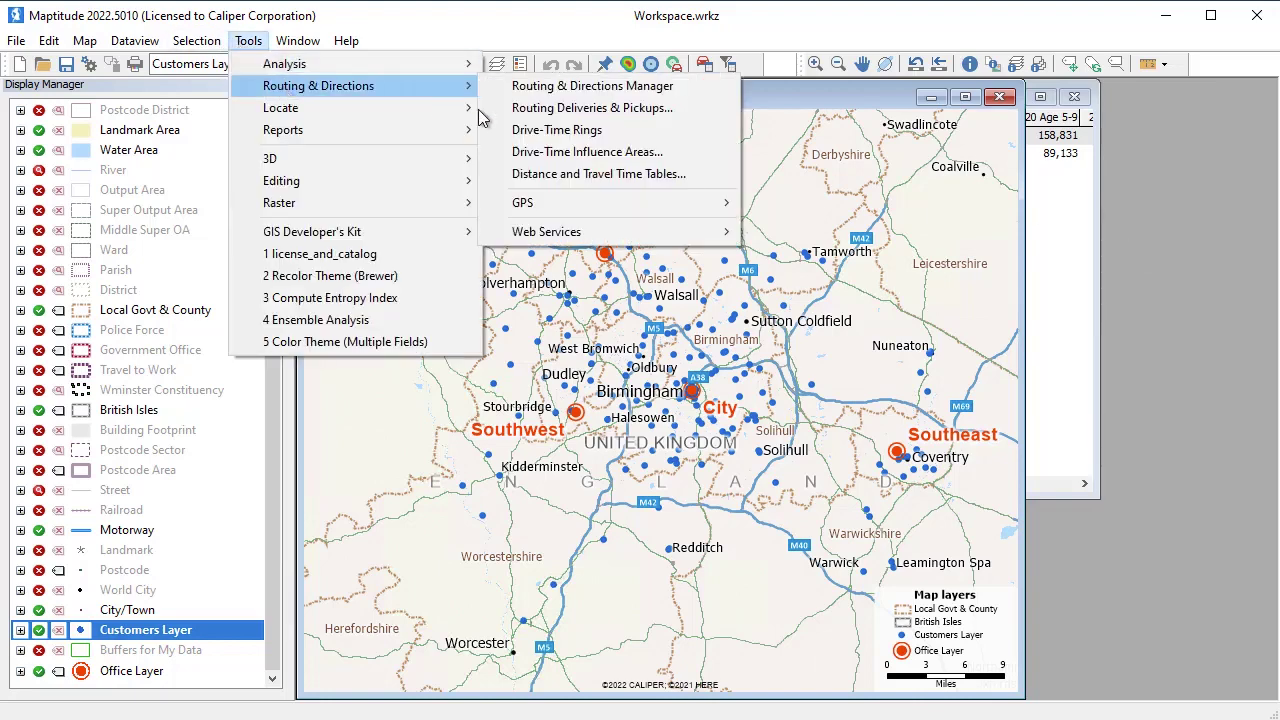
pyautogui.click(570, 186)
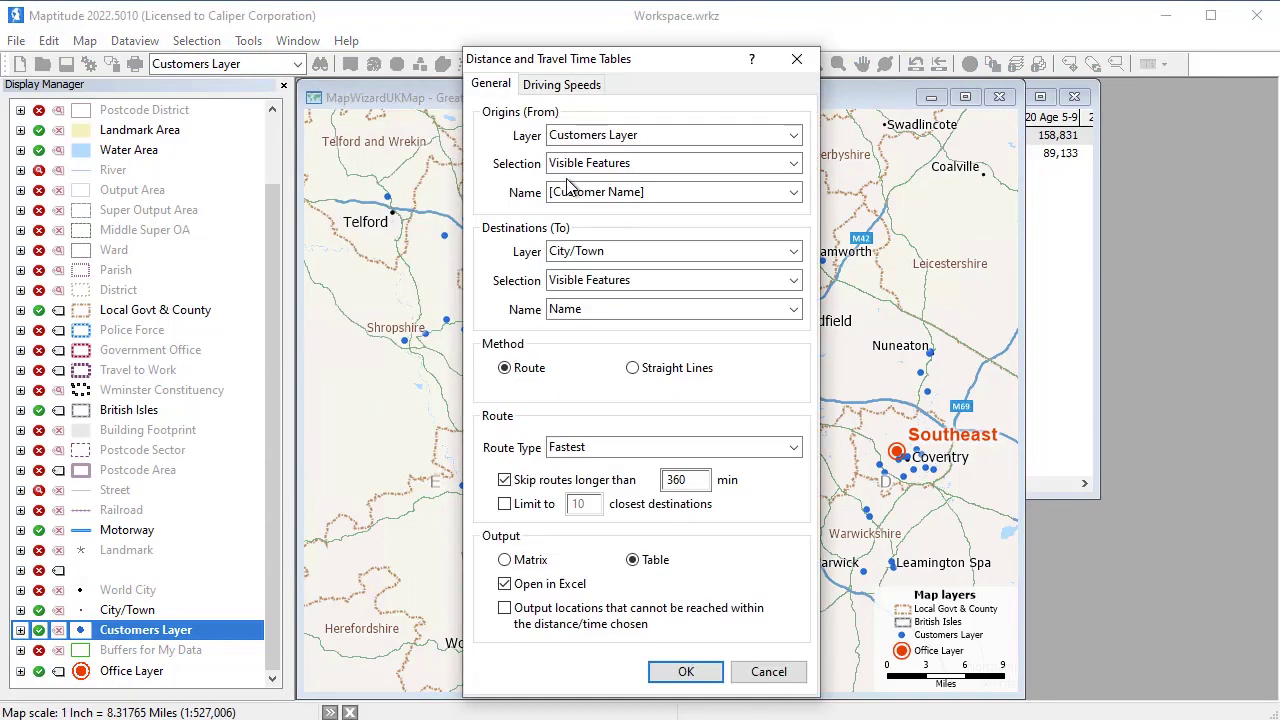
pyautogui.click(603, 253)
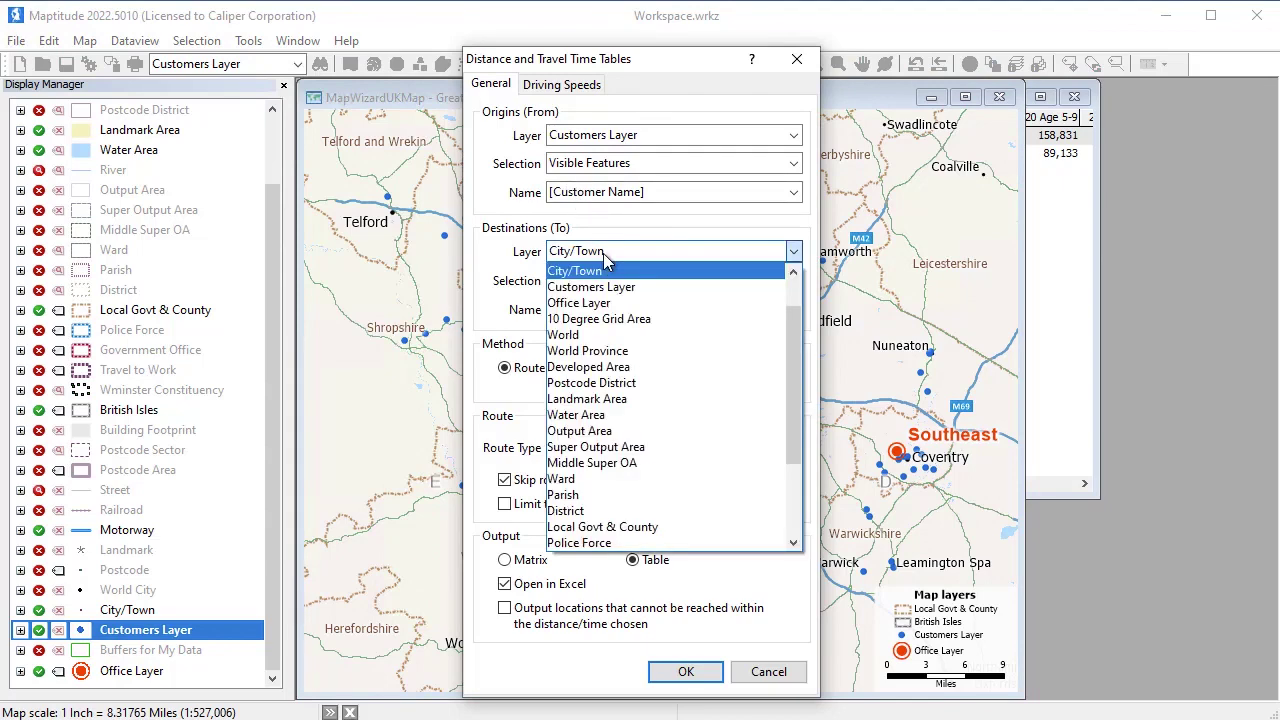
pyautogui.click(603, 304)
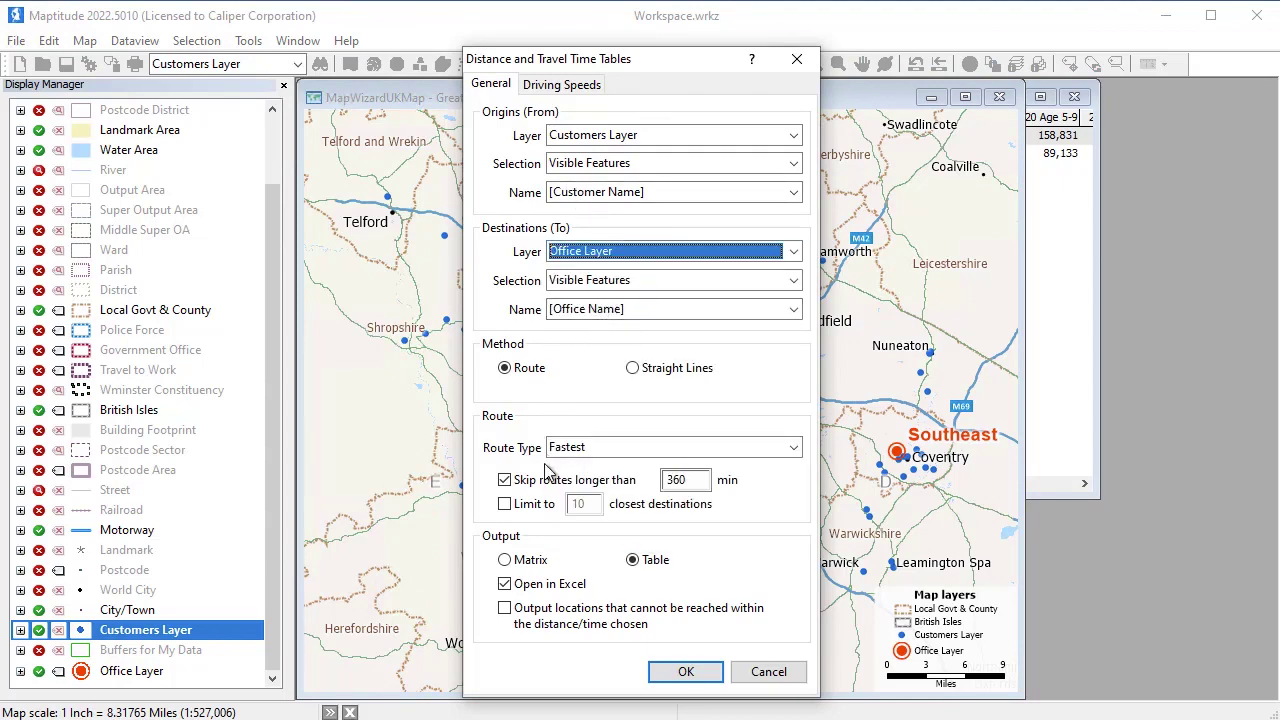
pyautogui.click(528, 568)
pyautogui.click(685, 671)
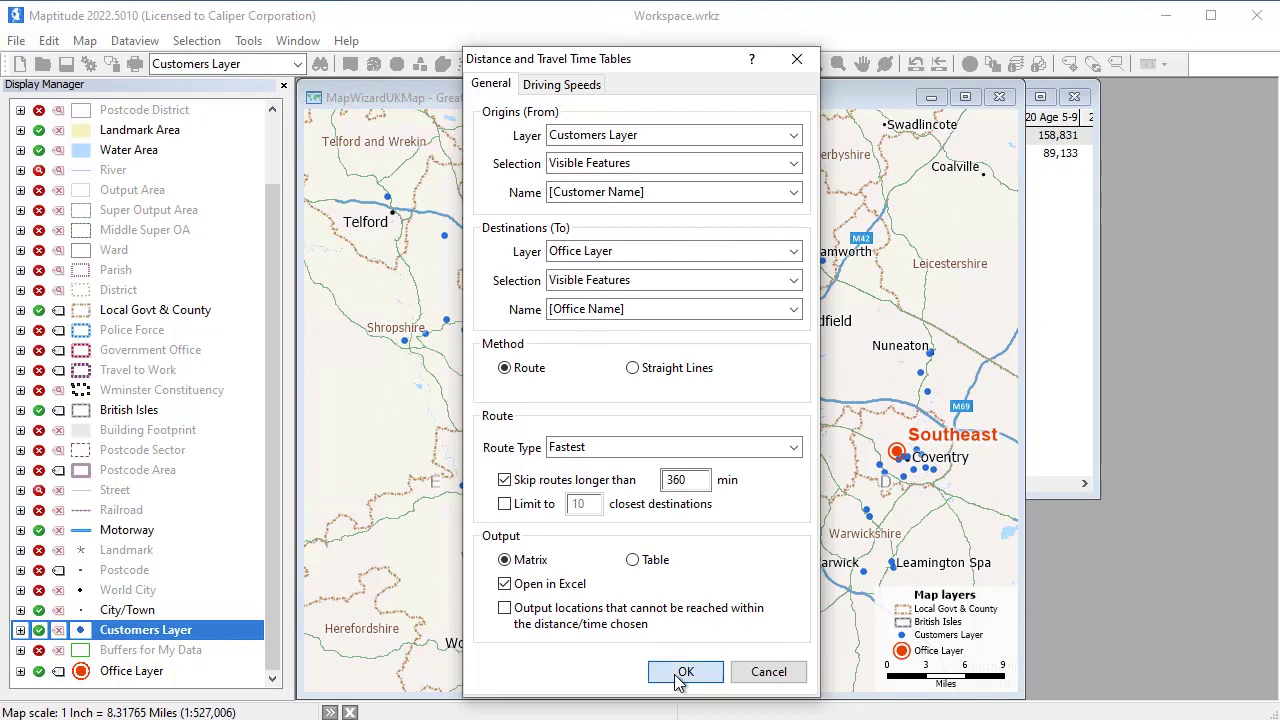
# Save the matrix as UK Customer Accessibility.xlsx and close Excel.
pyautogui.write('UK Customer Accessibility')
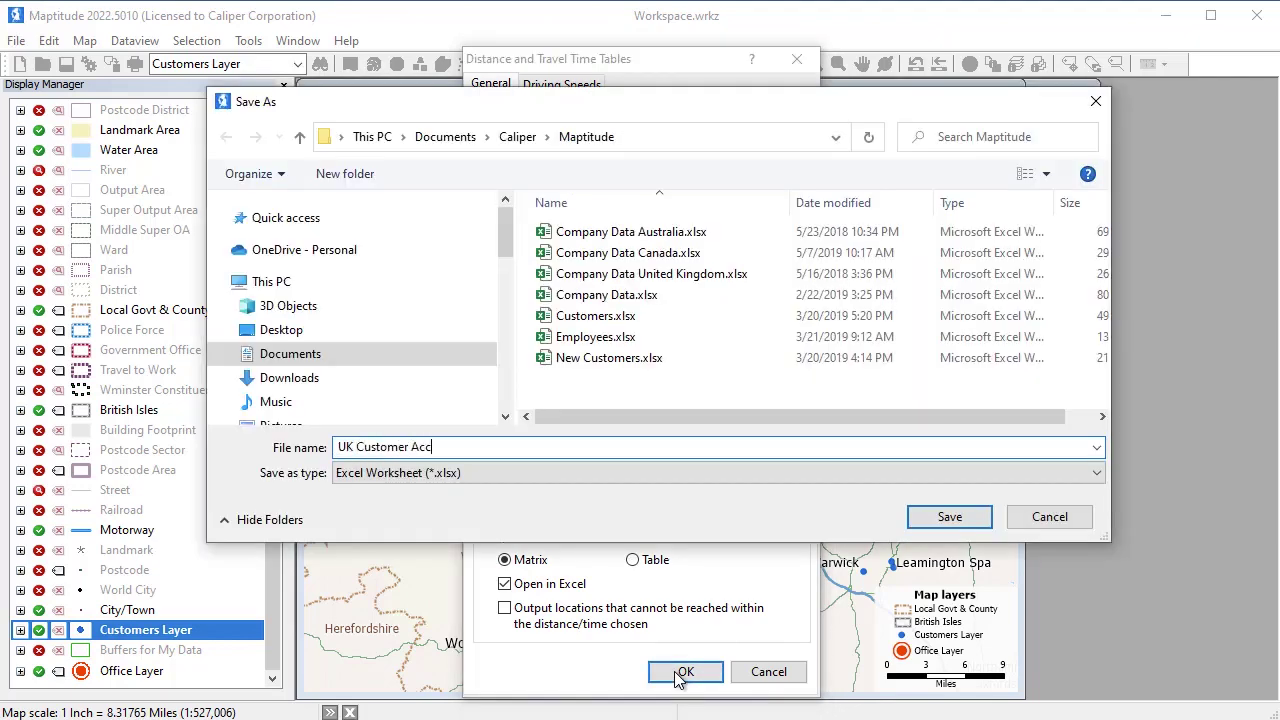
pyautogui.click(957, 522)
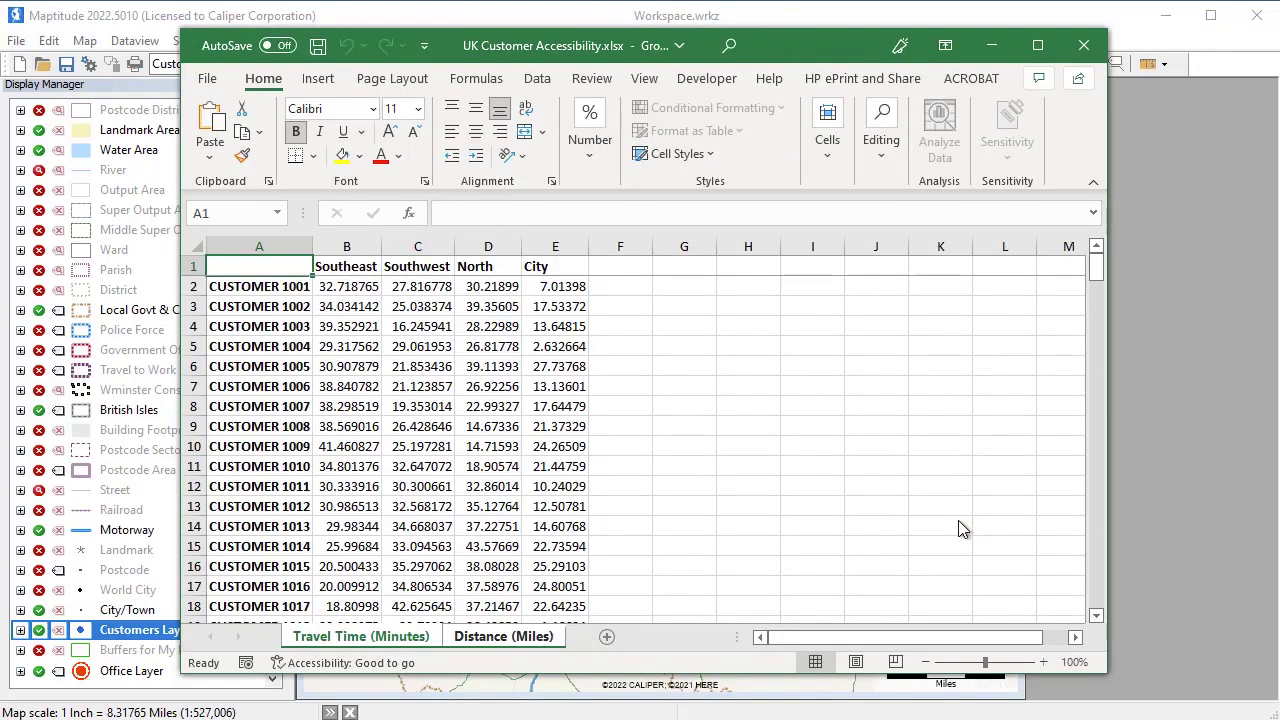
pyautogui.click(1084, 47)
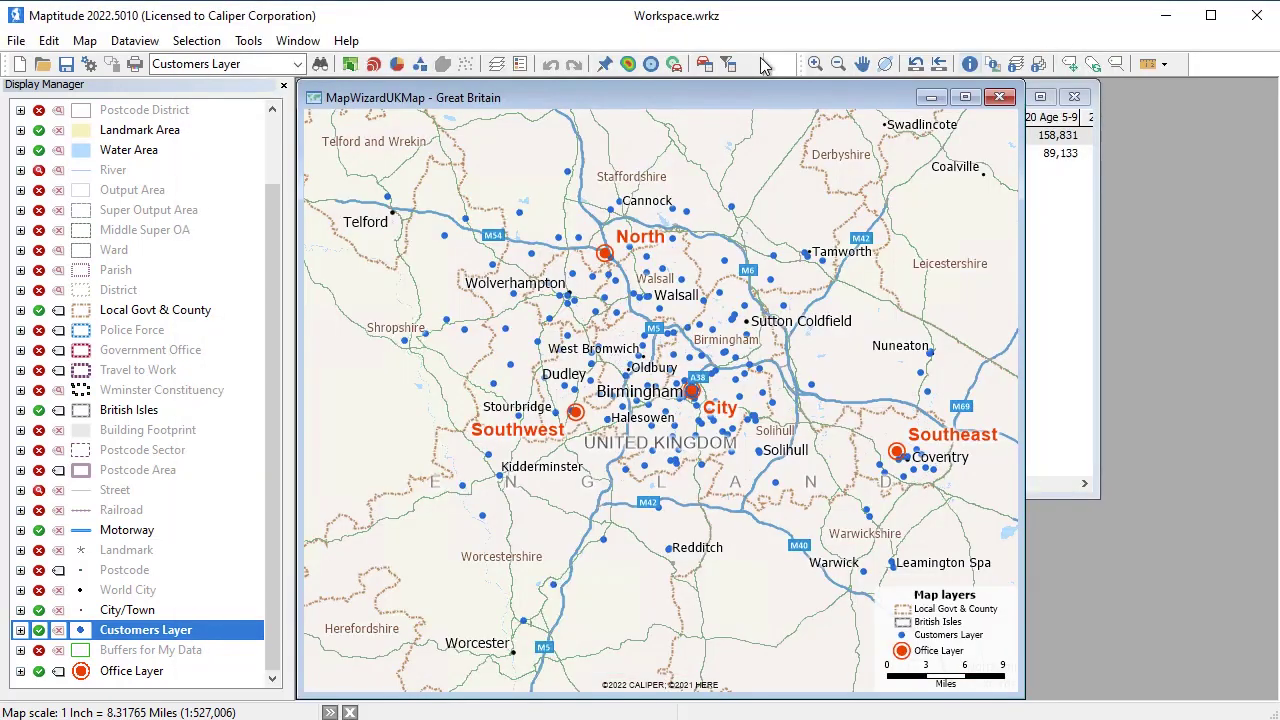
# Optimize the office route to City, Southwest, North, Southeast, City (96.1 mi) and list Southwest's turn-by-turn directions.
pyautogui.click(704, 64)
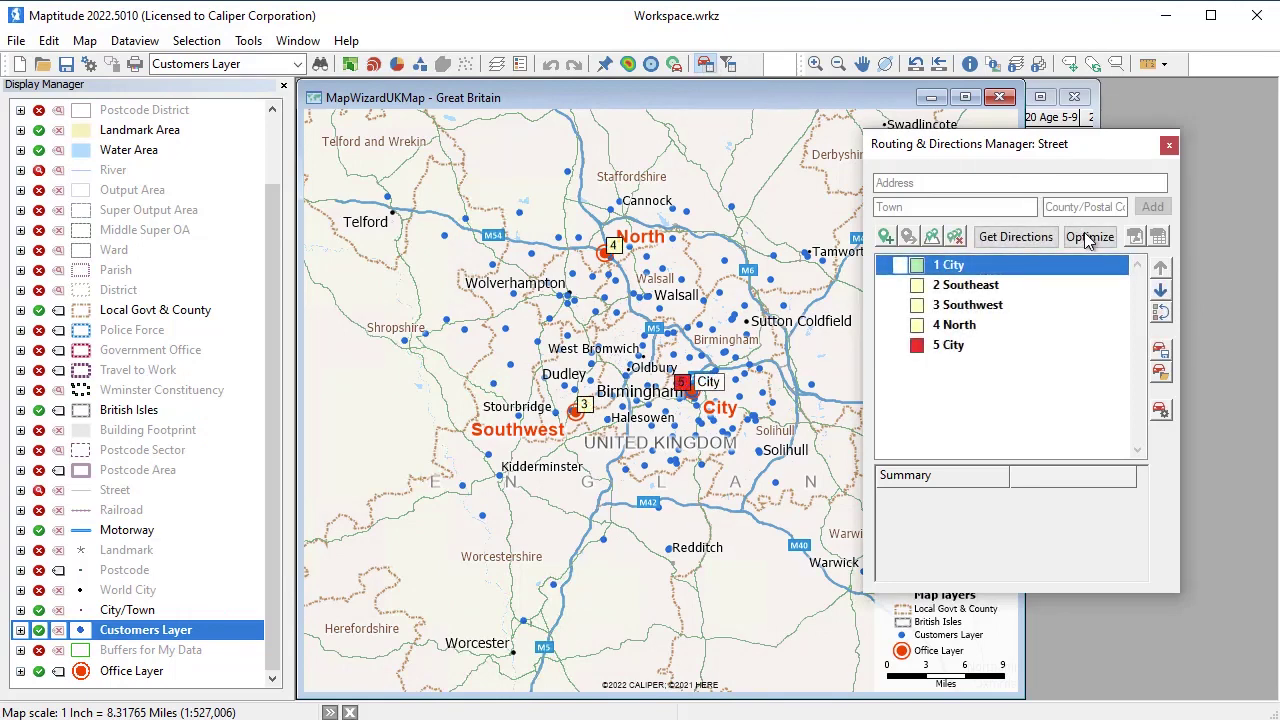
pyautogui.click(1088, 237)
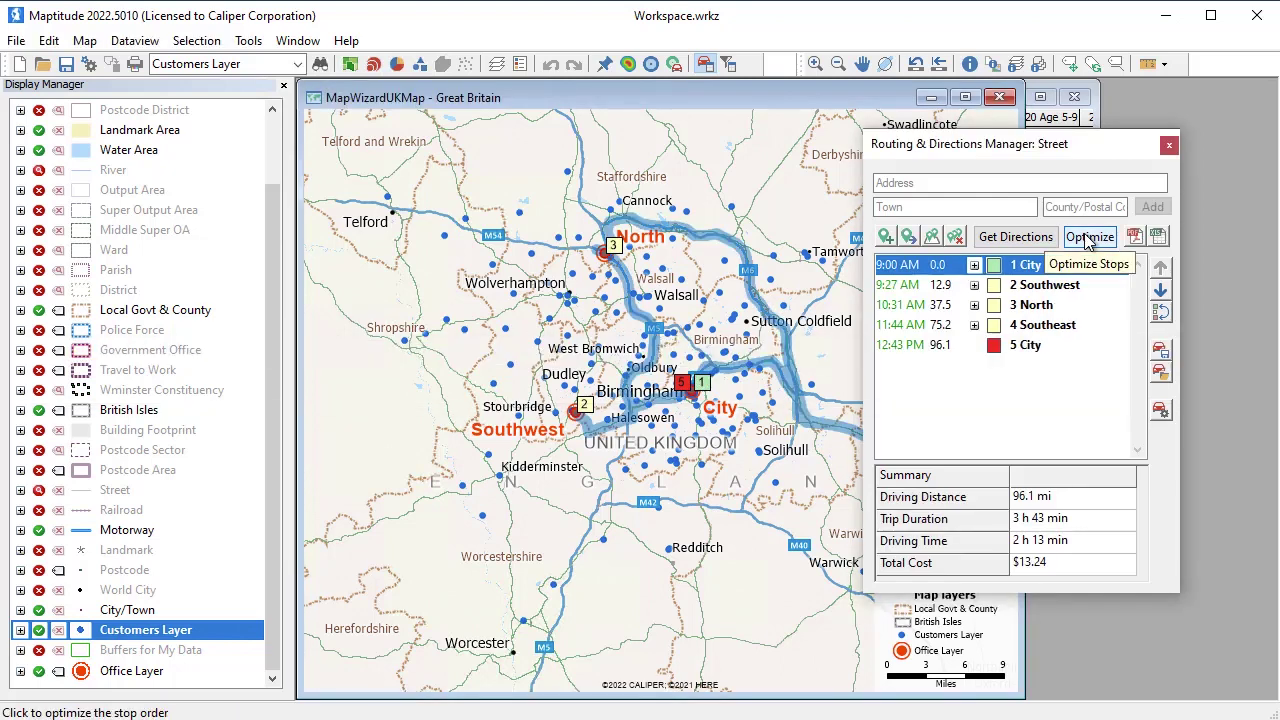
pyautogui.click(974, 285)
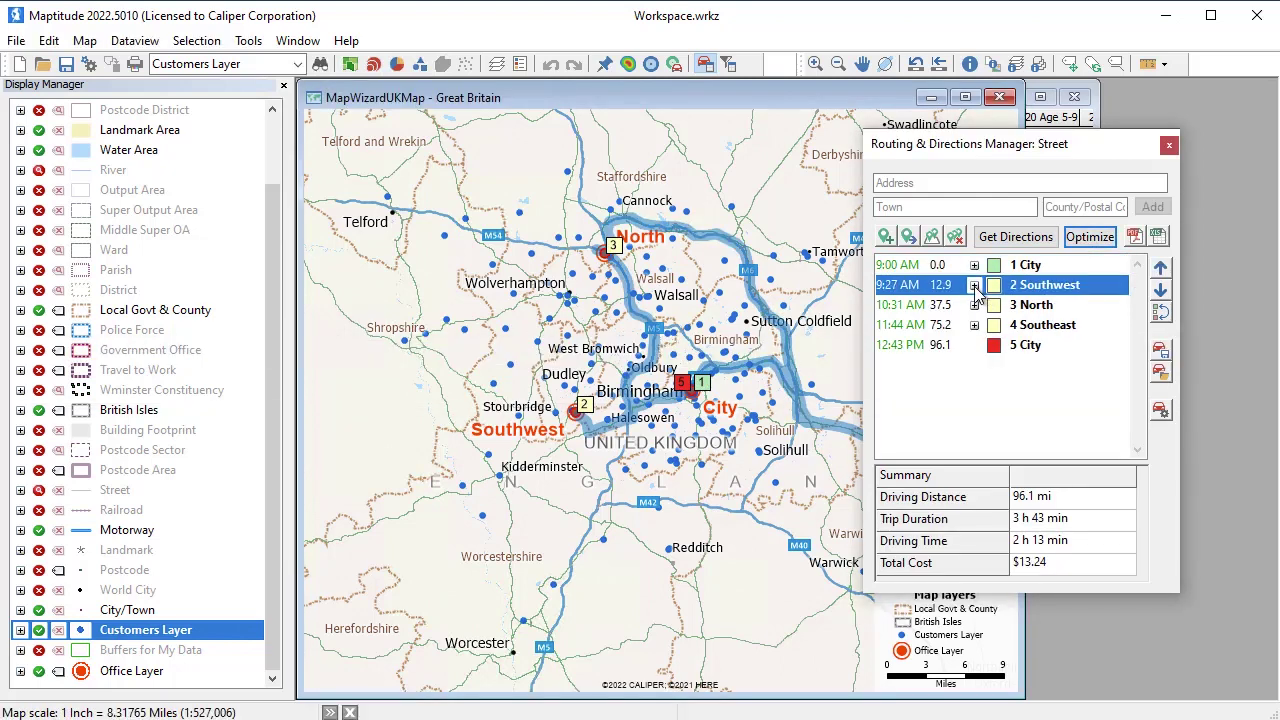
pyautogui.click(974, 285)
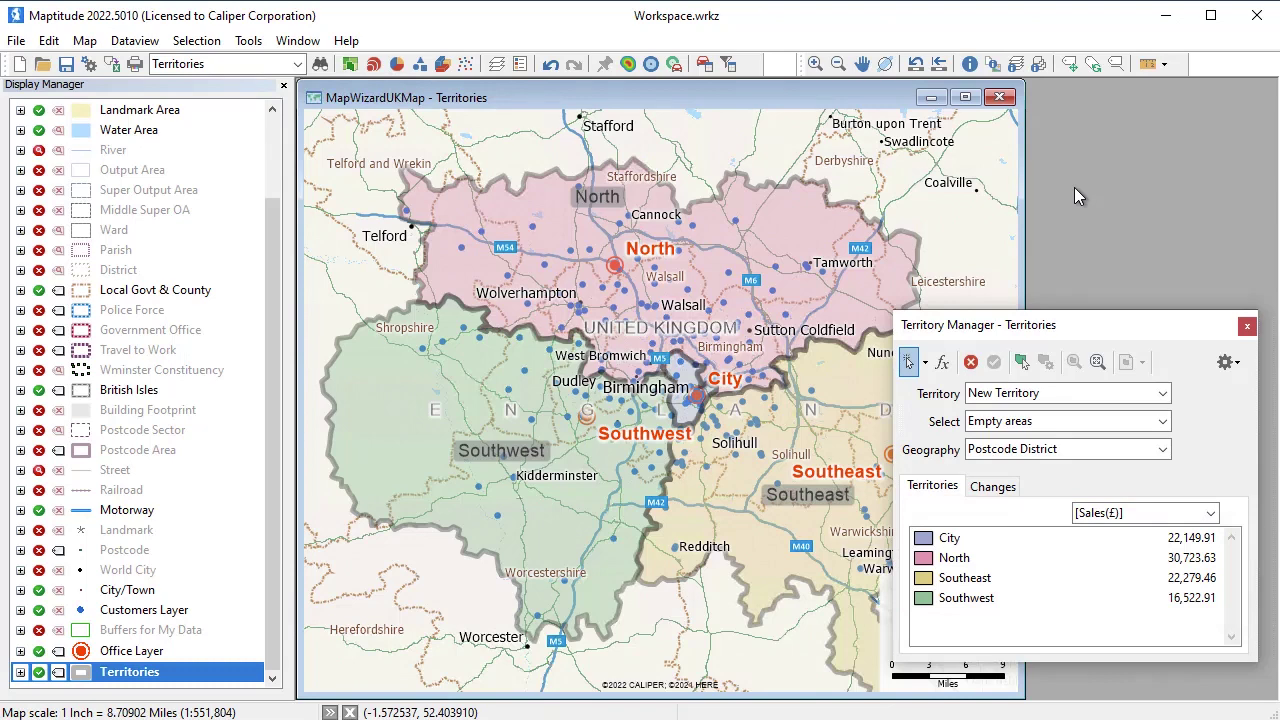
# Edit territory Southwest using 'Any area & prevent overlapping territories' and show its change summary.
pyautogui.click(1150, 395)
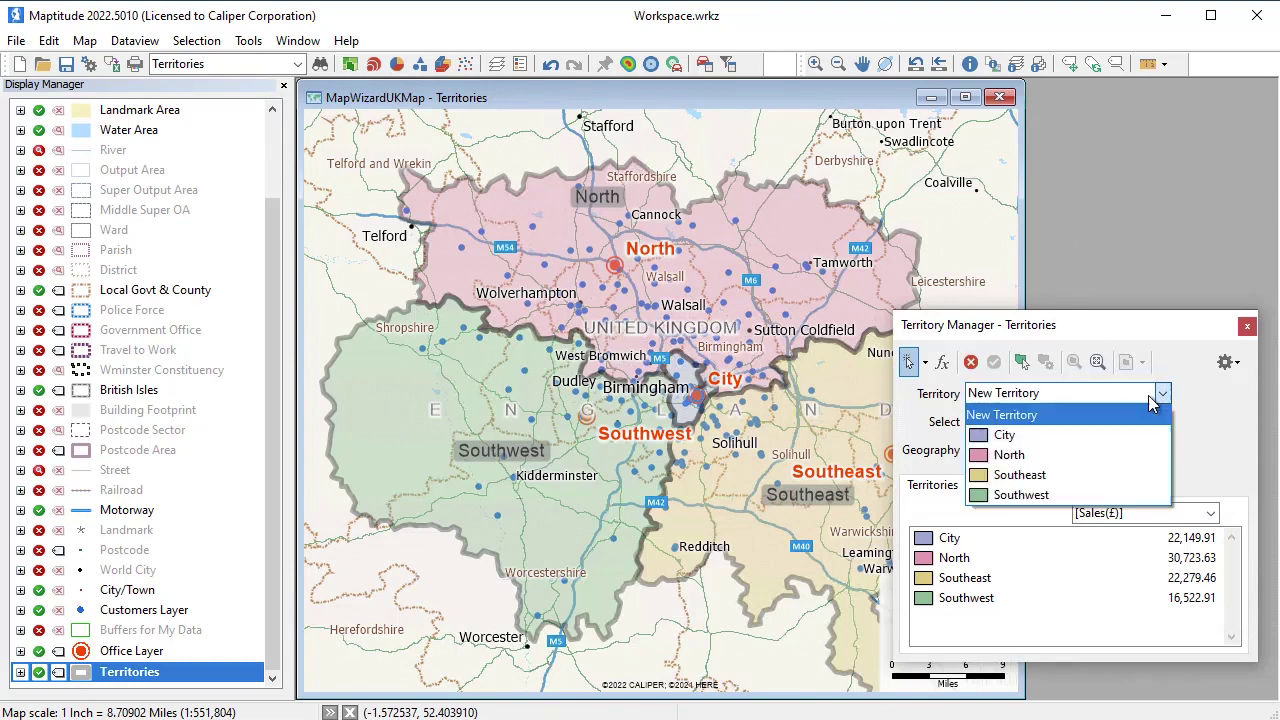
pyautogui.click(1103, 495)
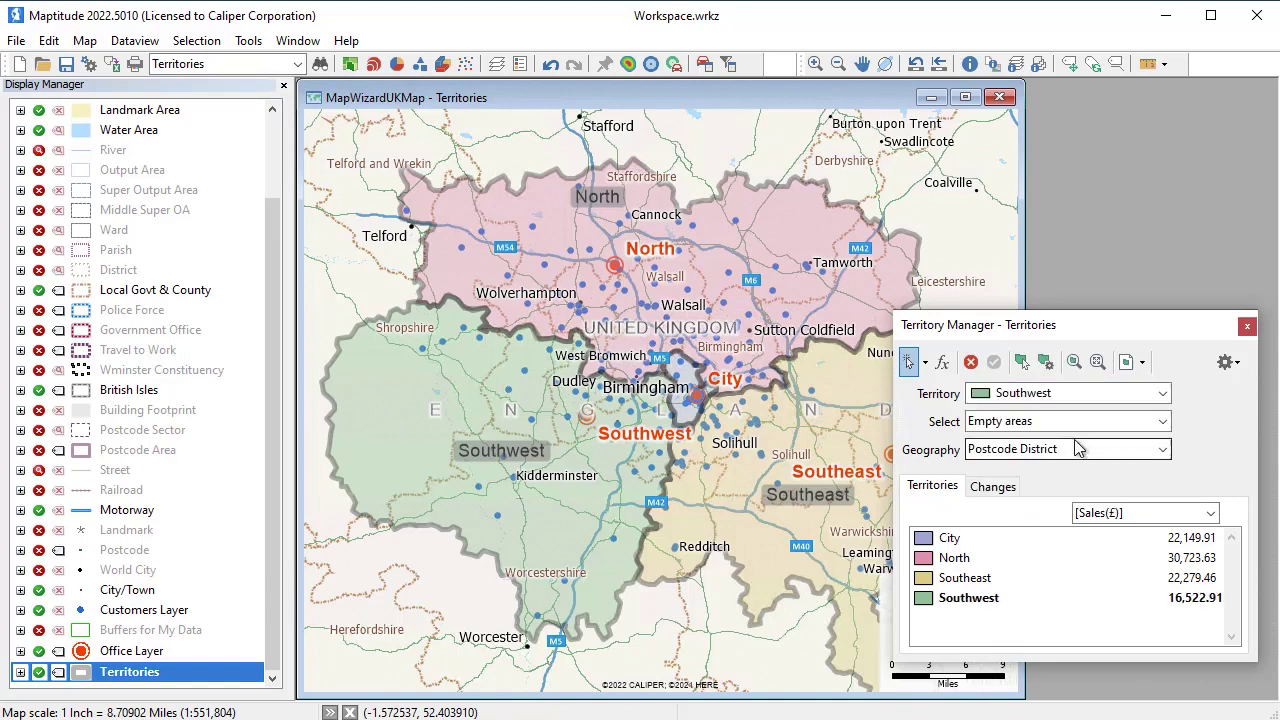
pyautogui.click(1064, 421)
pyautogui.click(1069, 458)
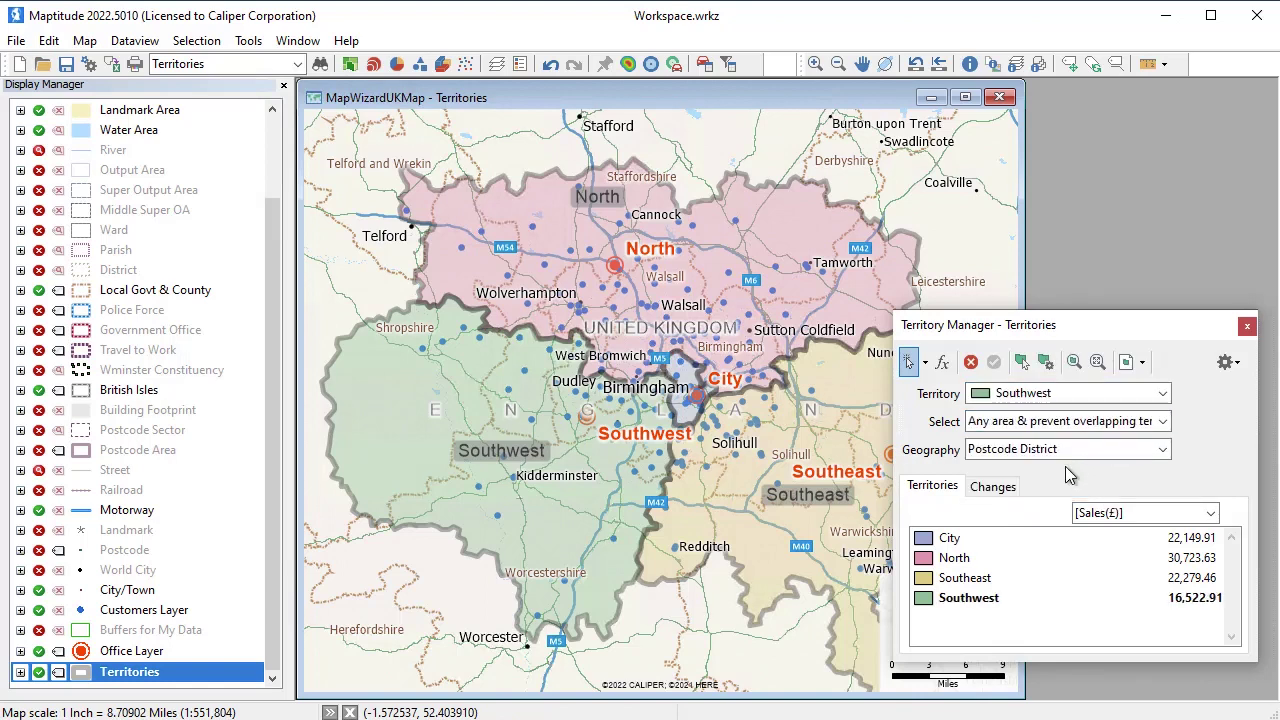
pyautogui.click(1004, 490)
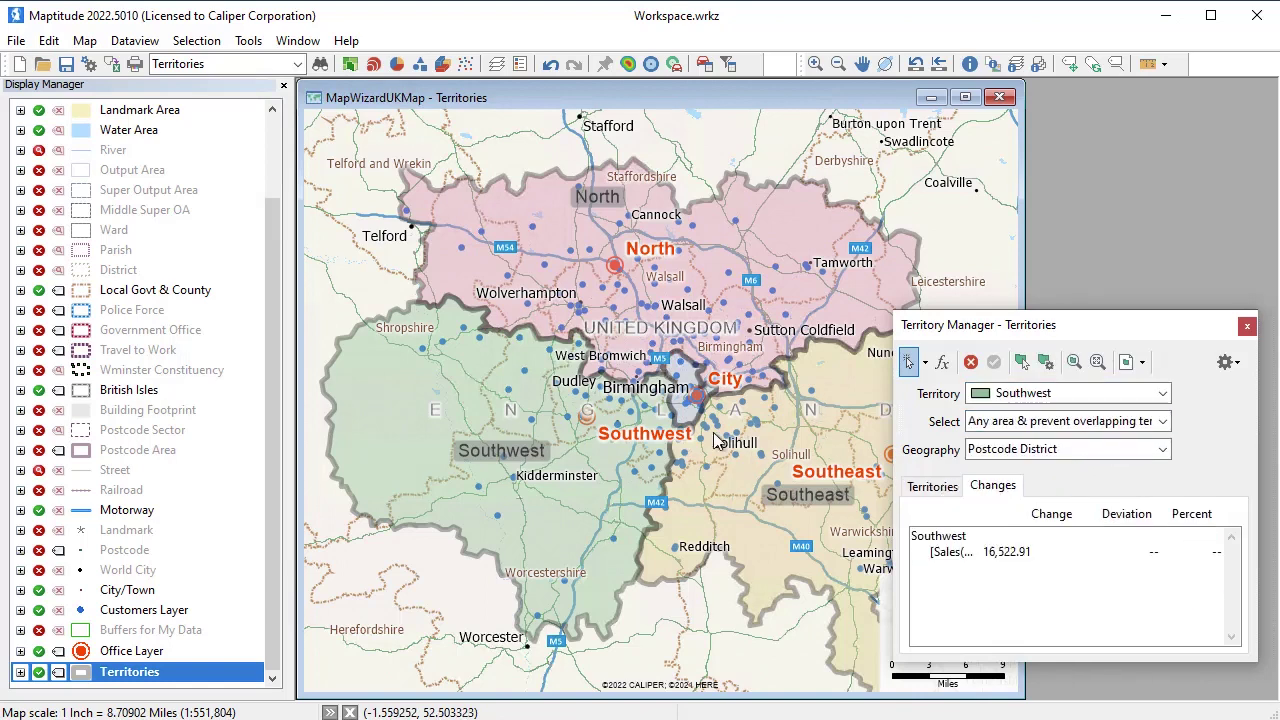
# Add eight Wolverhampton and West Bromwich districts to Southwest, save, and show sales totals (23,226.03).
pyautogui.click(548, 328)
pyautogui.click(556, 330)
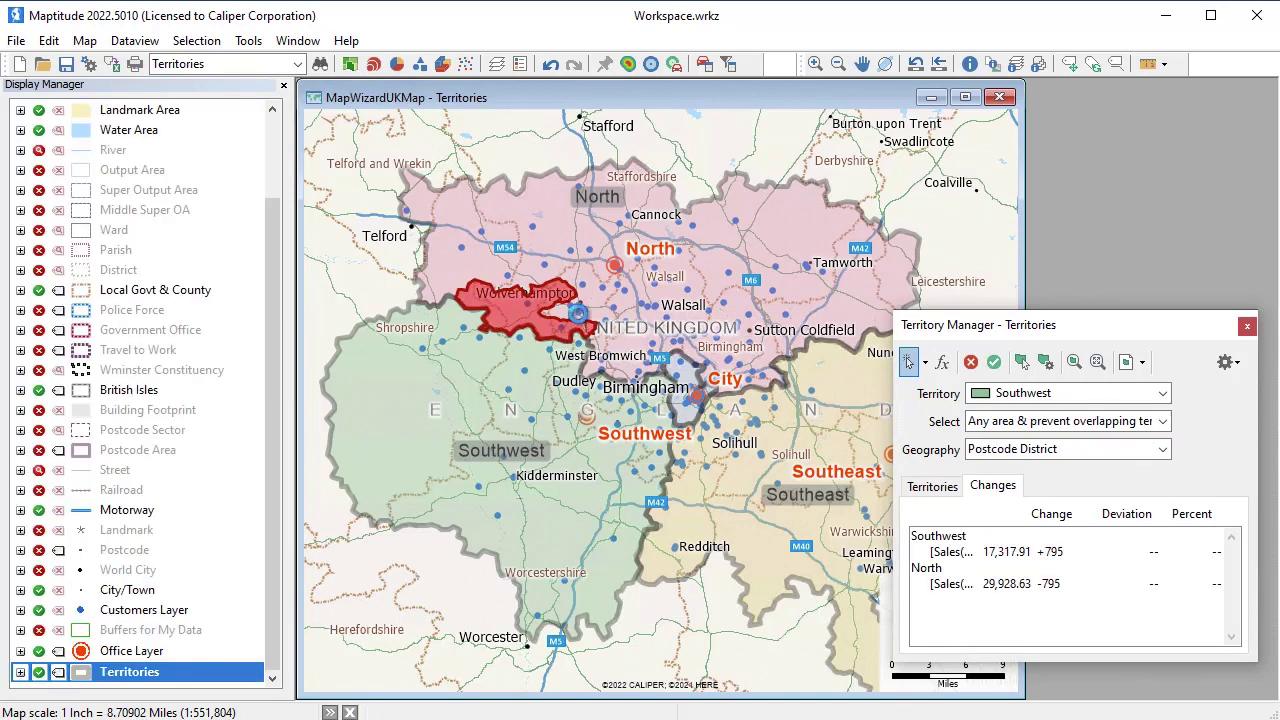
pyautogui.click(602, 338)
pyautogui.click(606, 364)
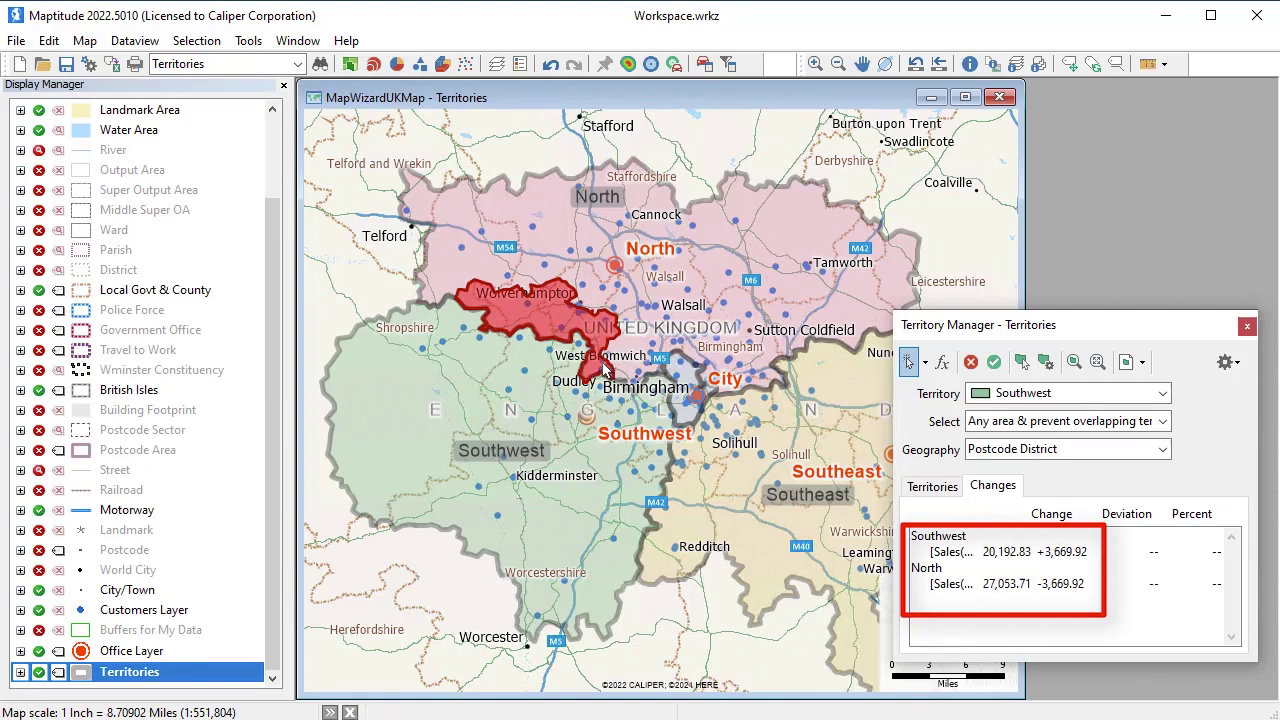
pyautogui.click(620, 362)
pyautogui.click(630, 378)
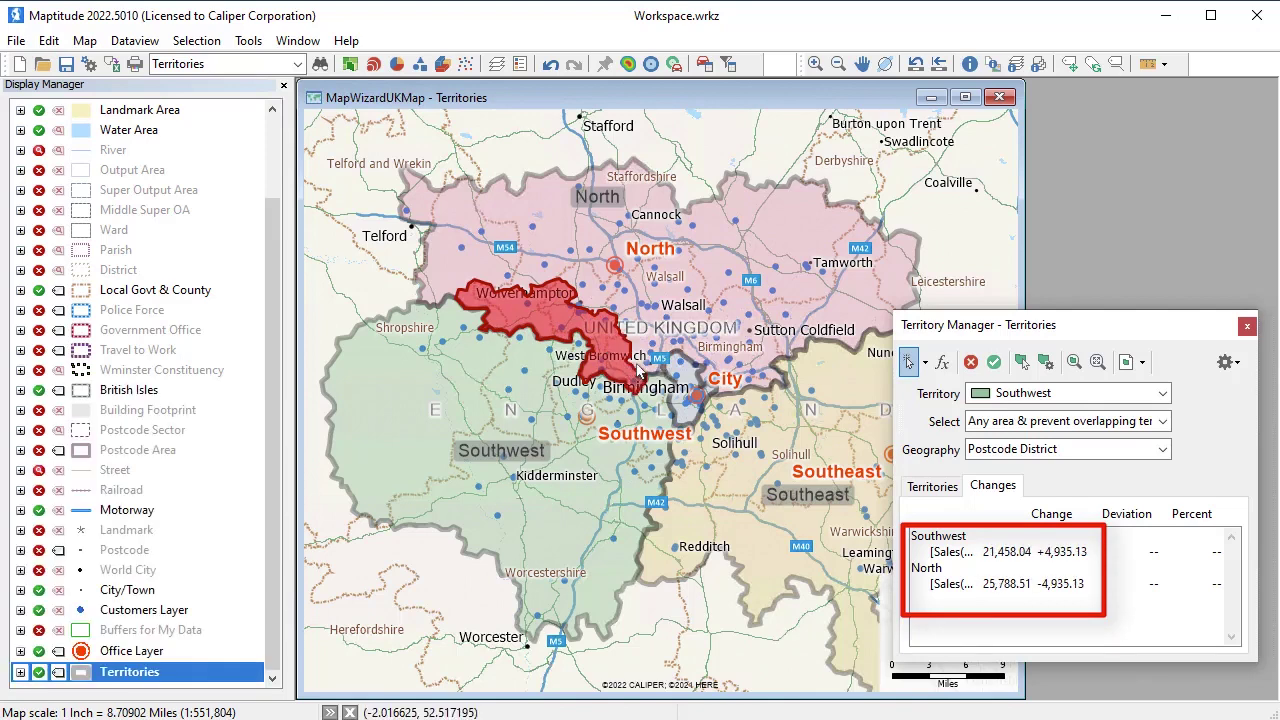
pyautogui.click(636, 364)
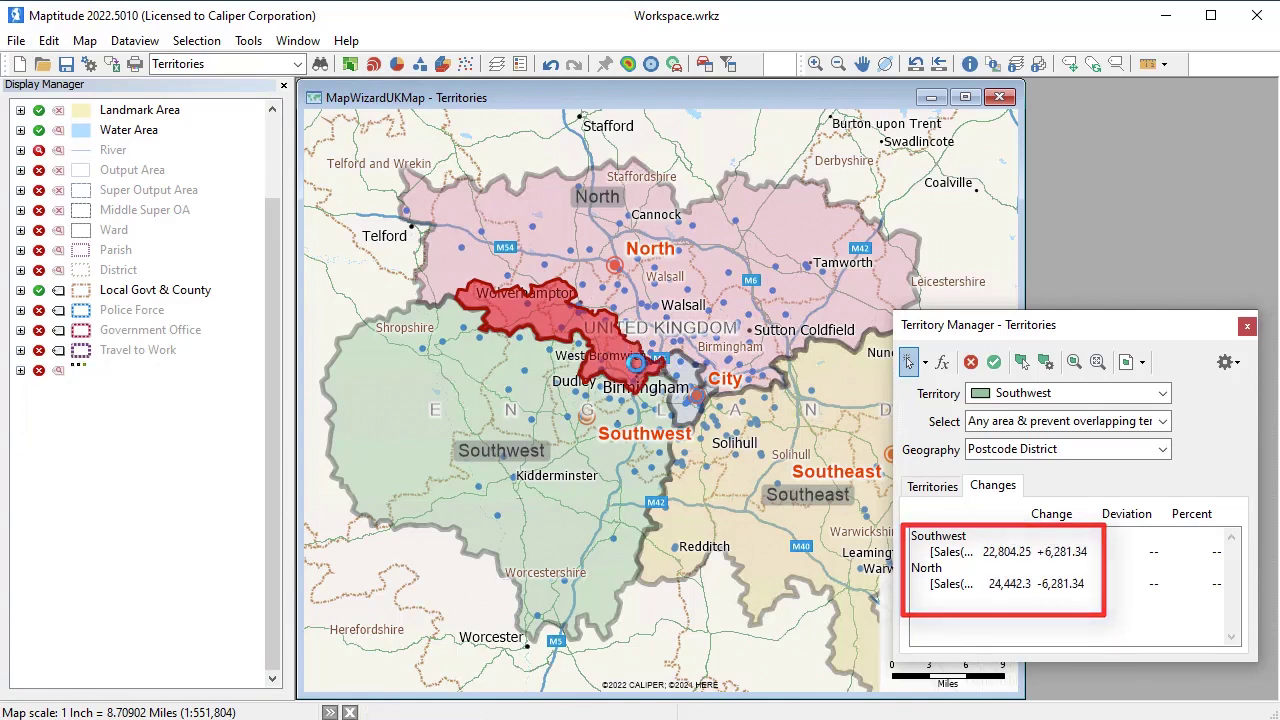
pyautogui.click(654, 350)
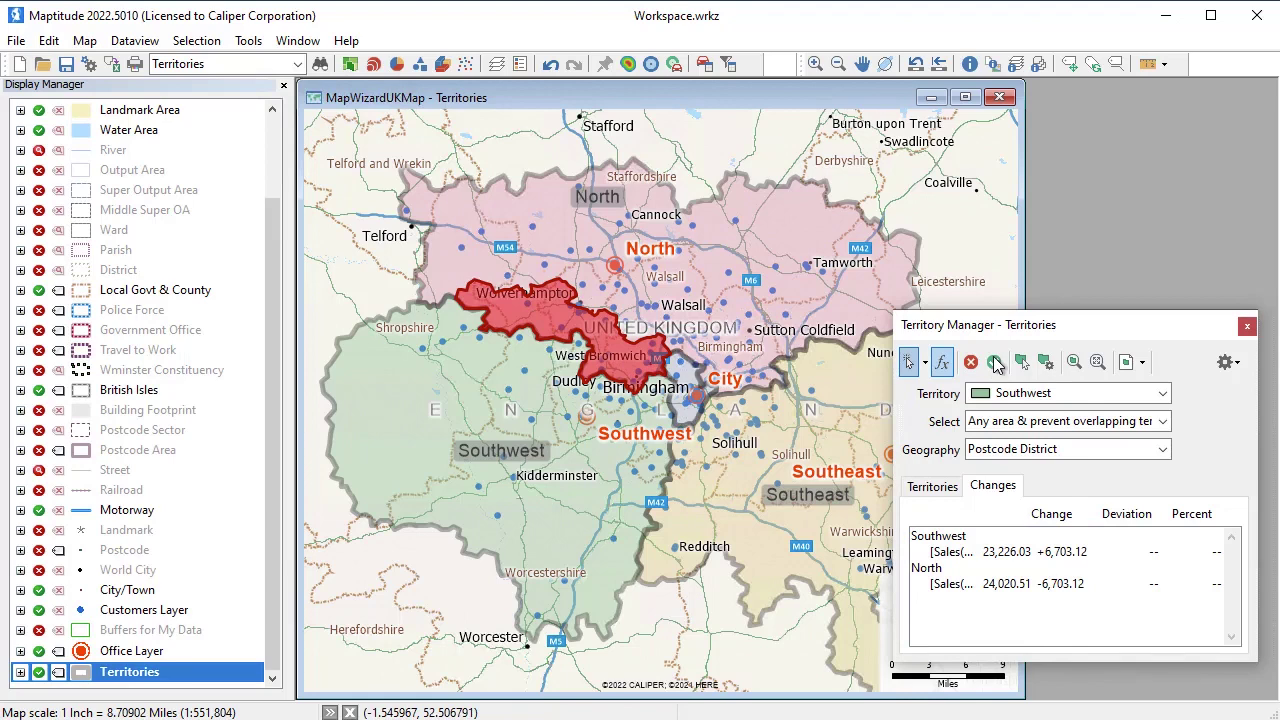
pyautogui.click(995, 363)
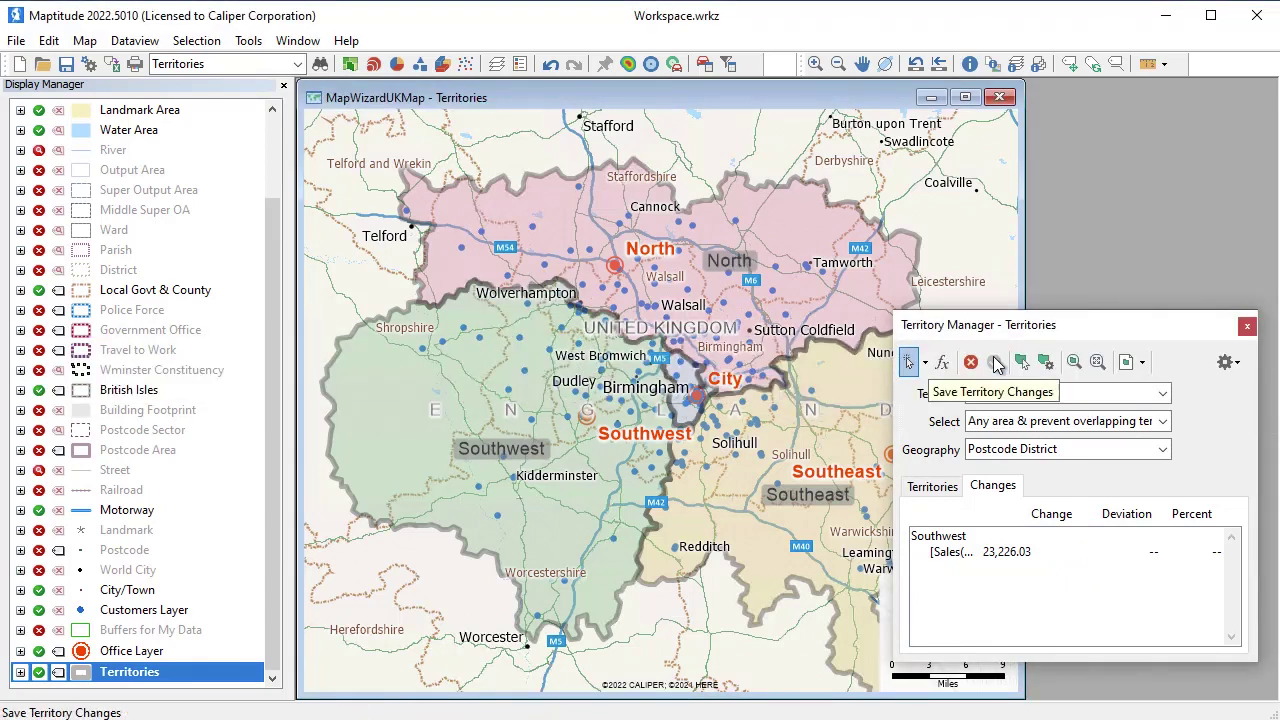
pyautogui.click(930, 485)
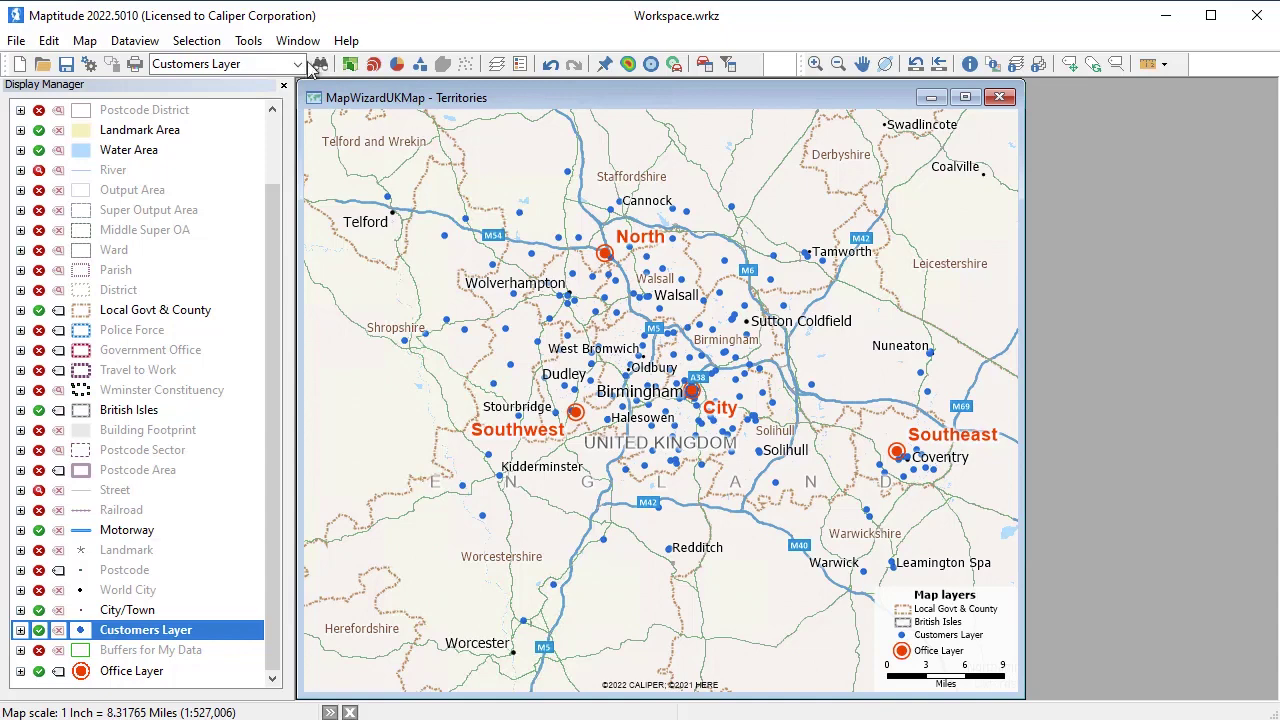
# Start Facility Location with Customers Layer as clients and Office Layer as candidate facilities.
pyautogui.click(248, 40)
pyautogui.moveTo(288, 66)
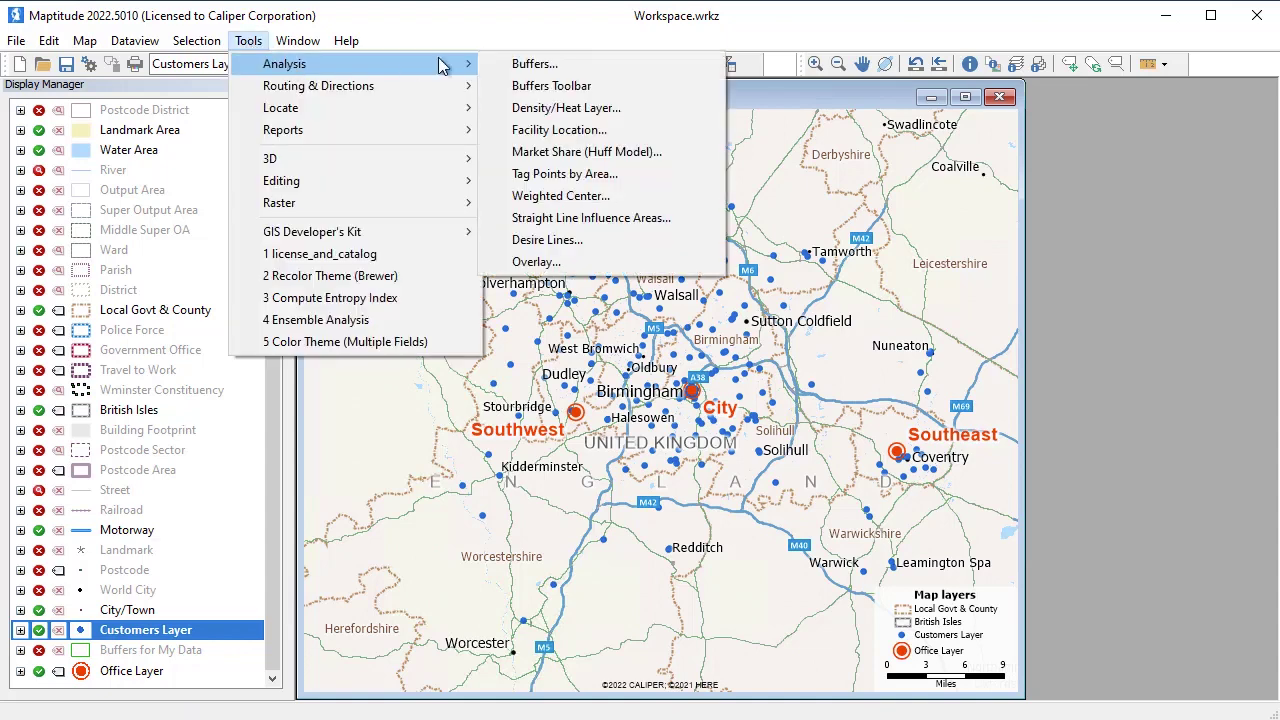
pyautogui.click(568, 130)
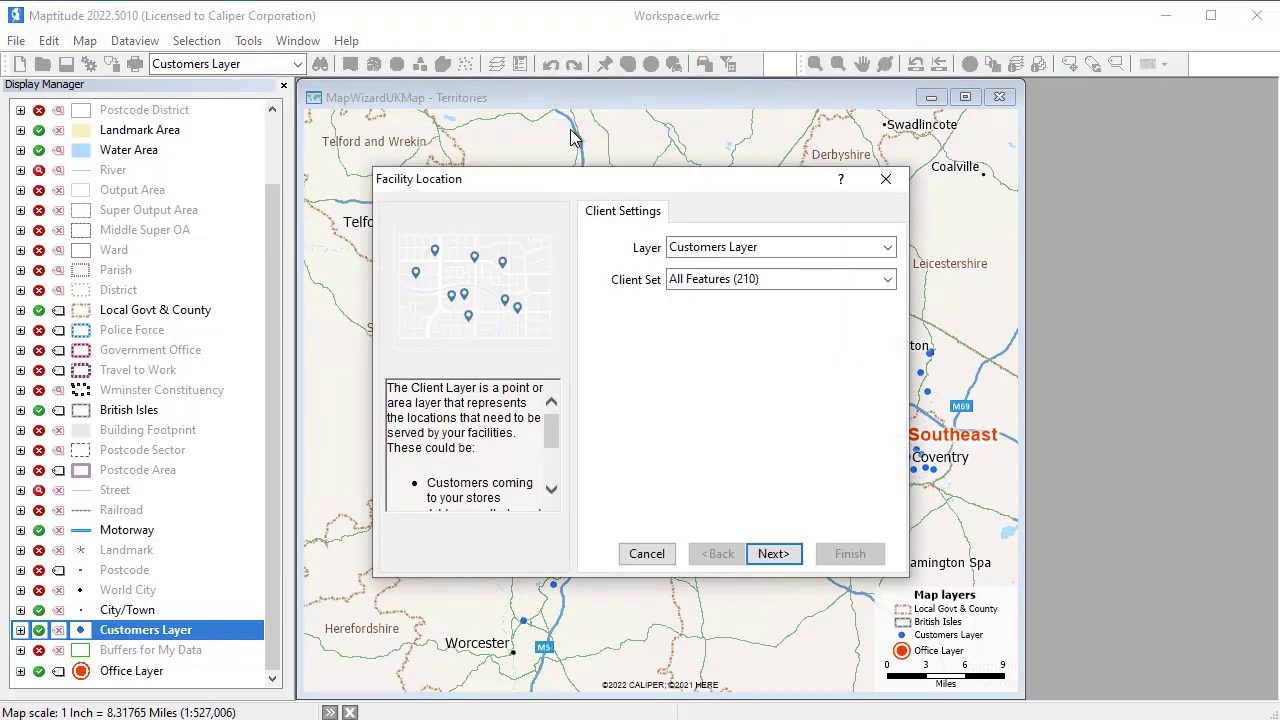
pyautogui.click(770, 554)
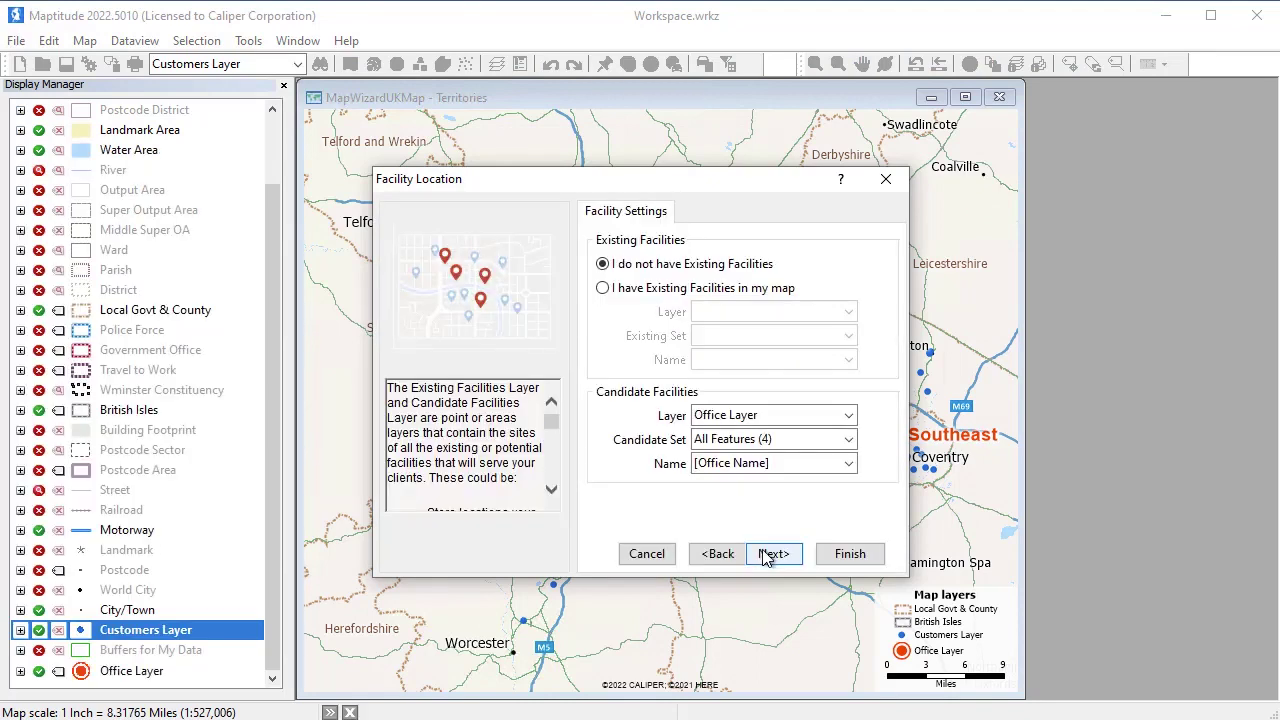
pyautogui.click(766, 555)
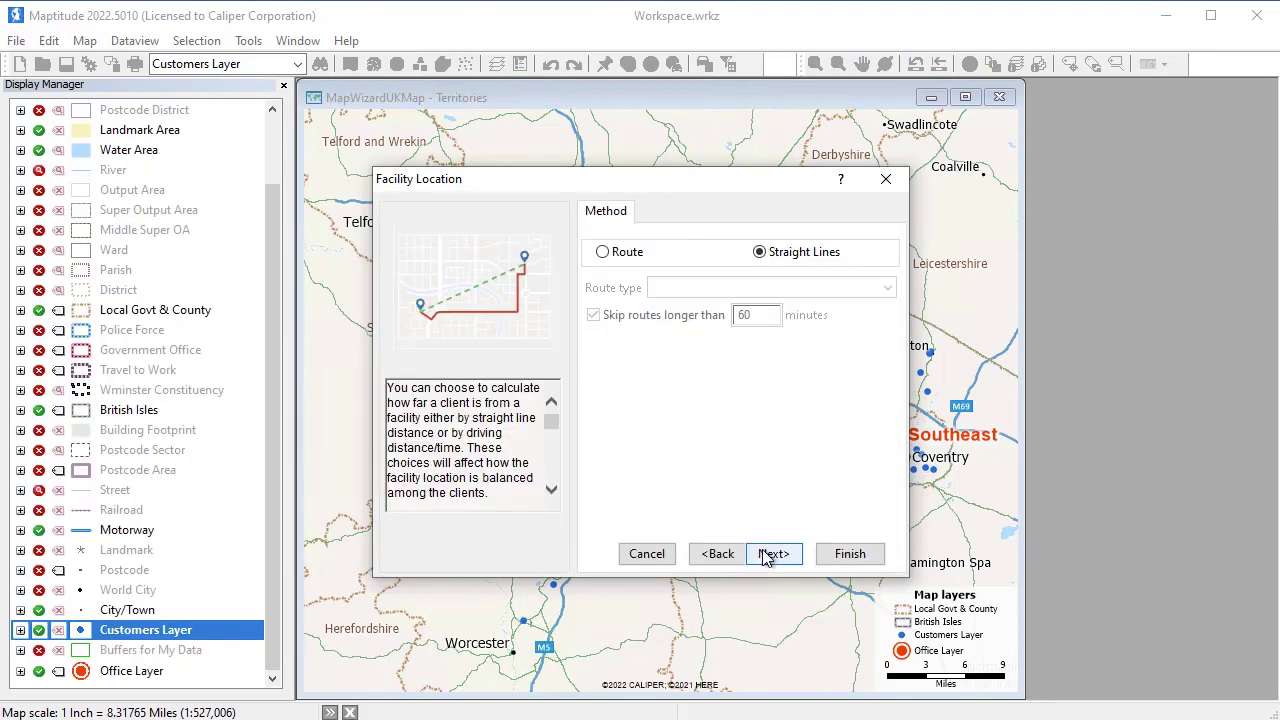
# Measure by driving route, place 3 new facilities weighted by Sales(£), and run the analysis.
pyautogui.click(628, 256)
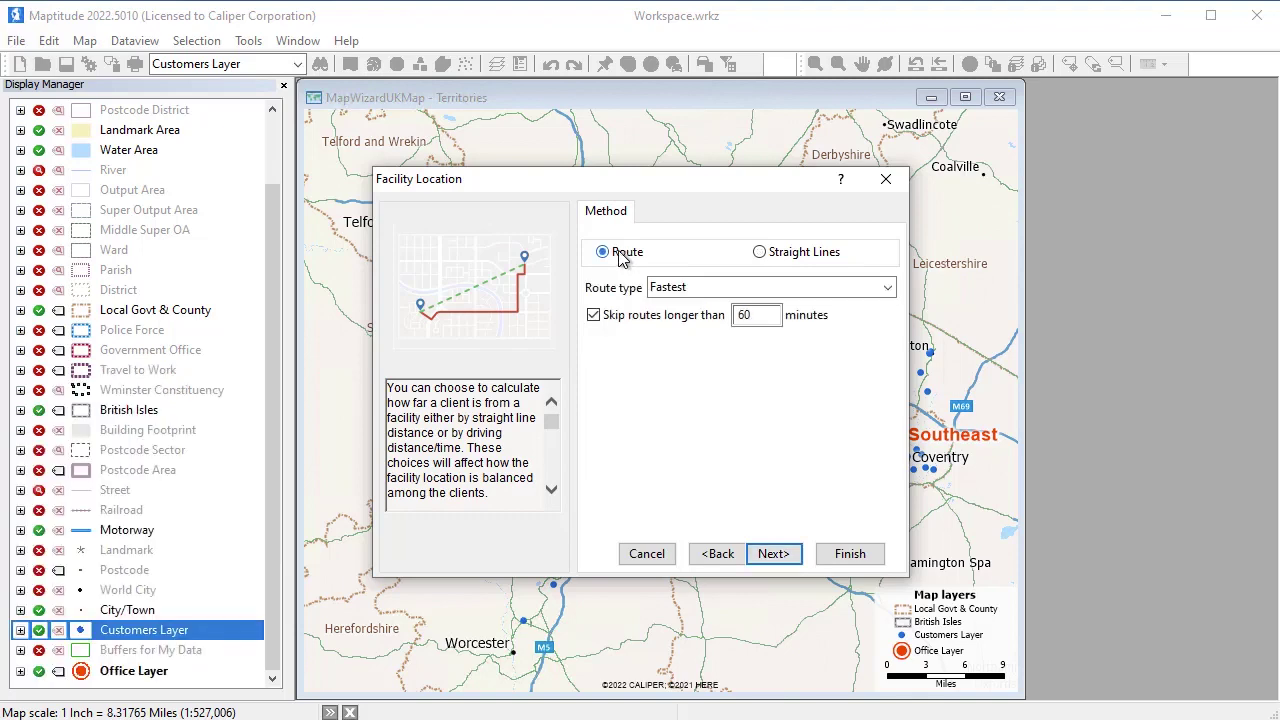
pyautogui.click(772, 555)
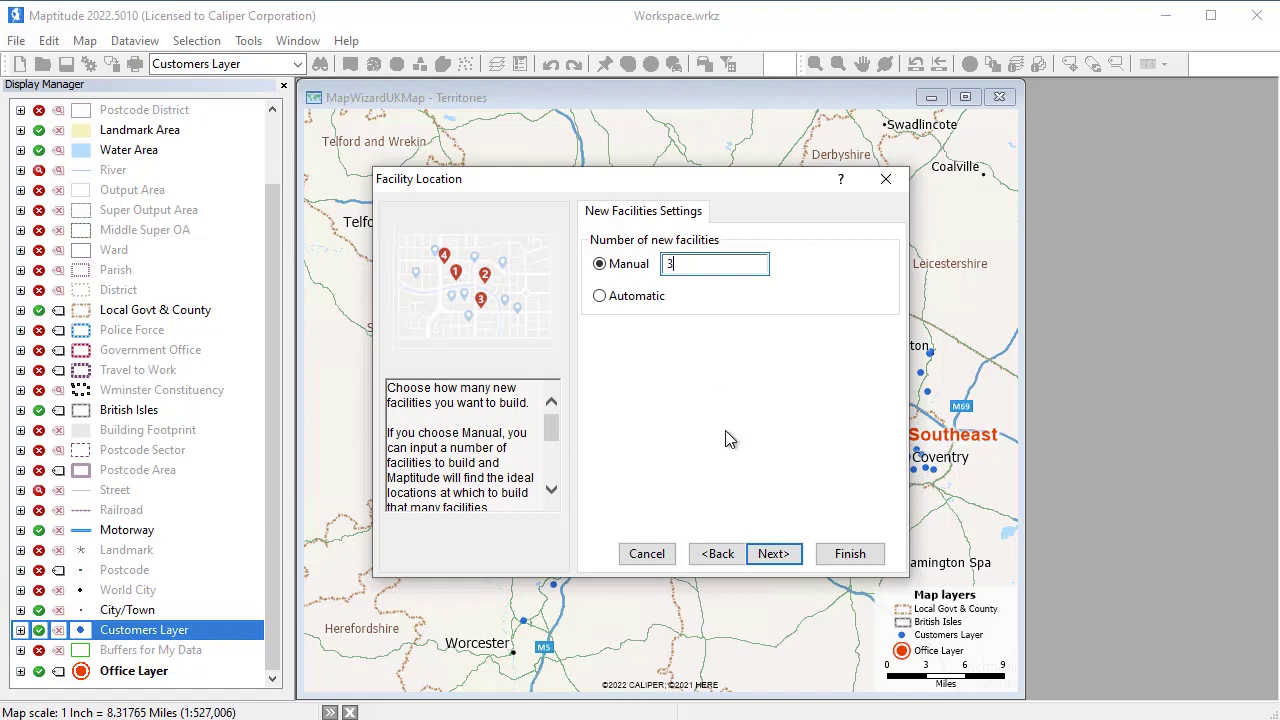
pyautogui.click(782, 558)
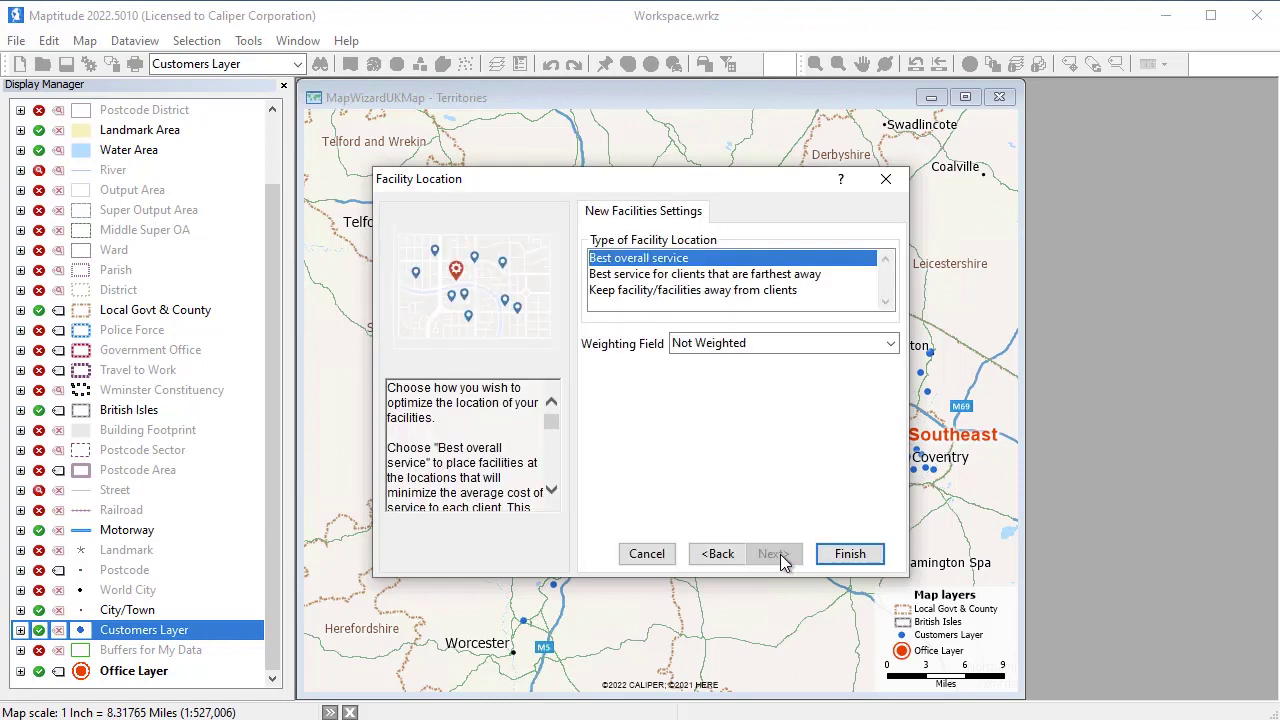
pyautogui.click(700, 343)
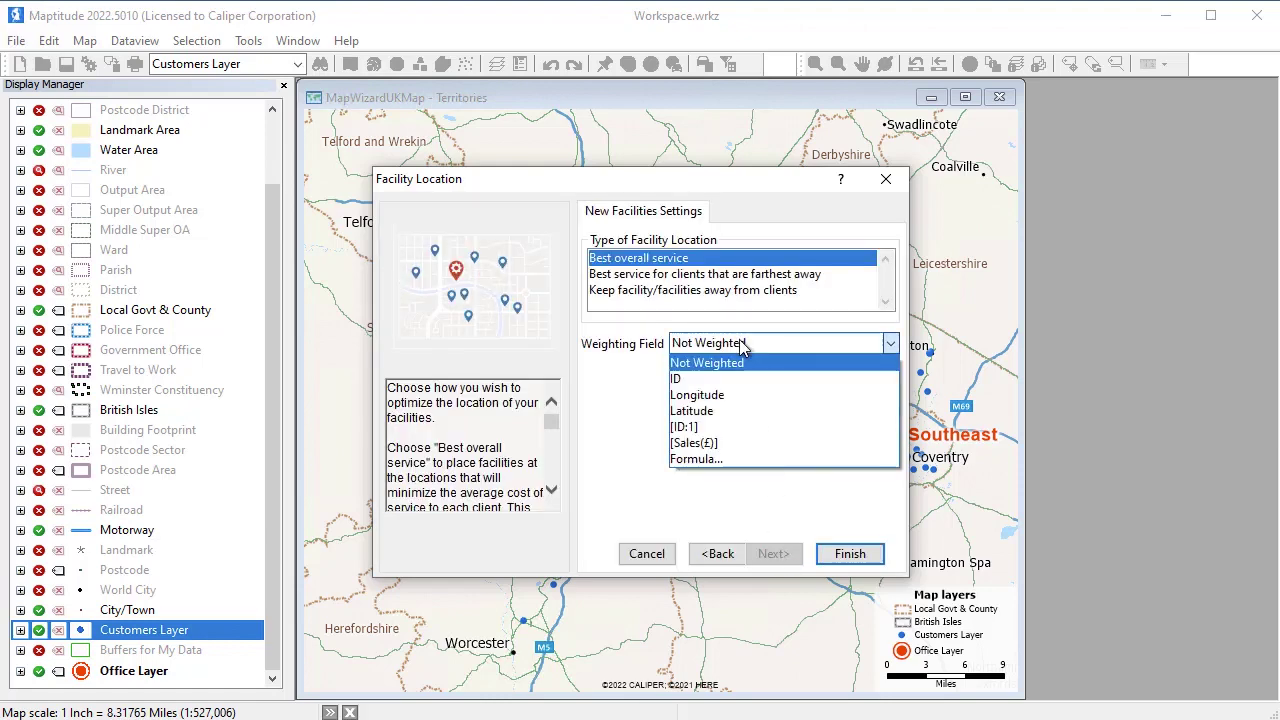
pyautogui.click(709, 442)
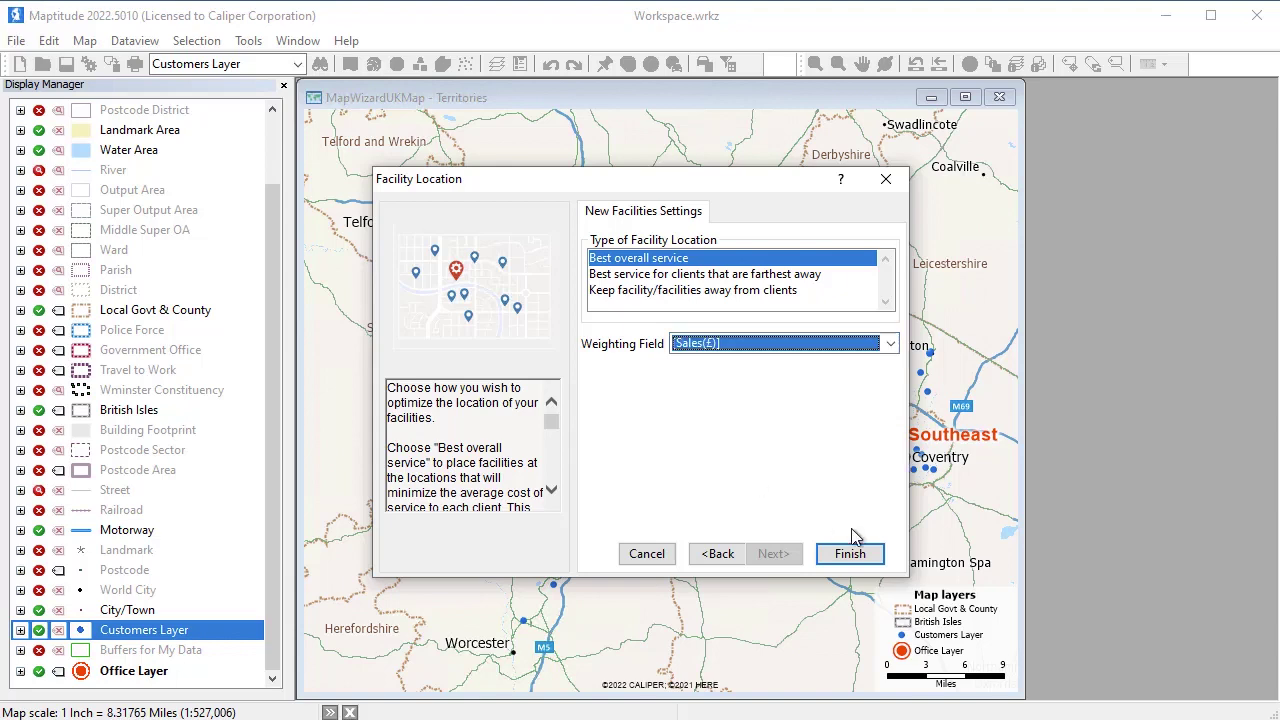
pyautogui.click(849, 555)
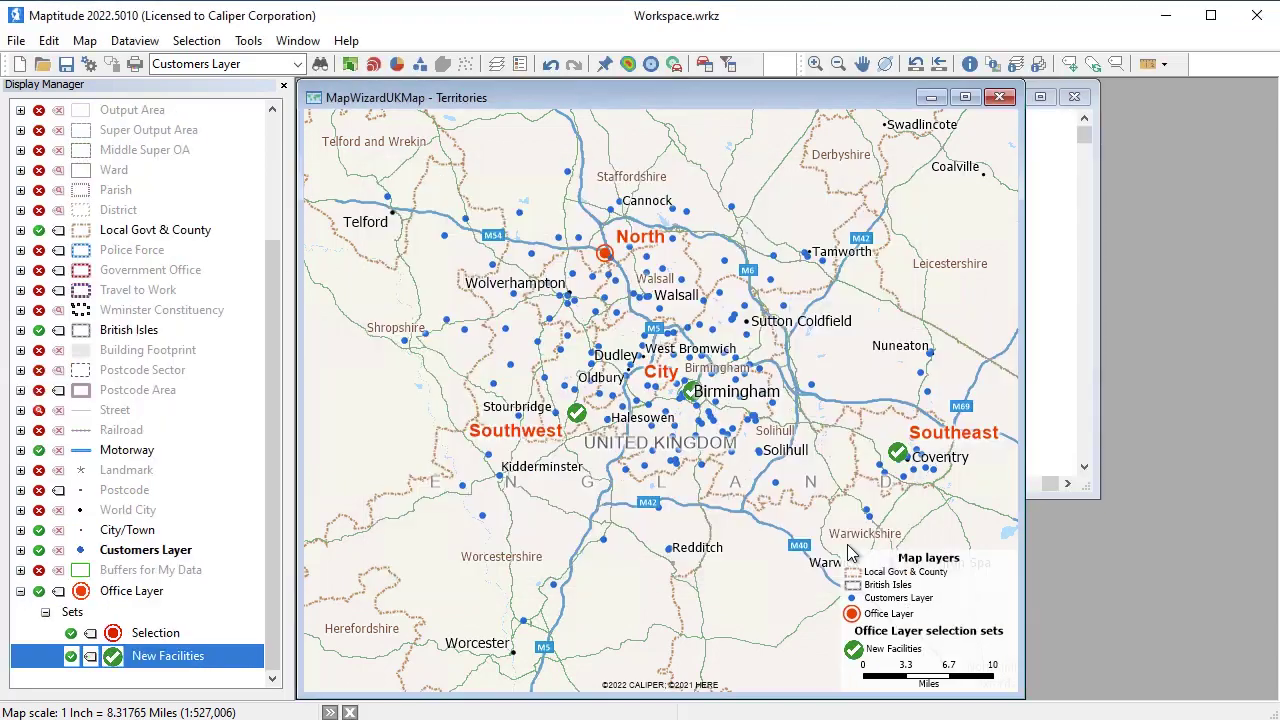